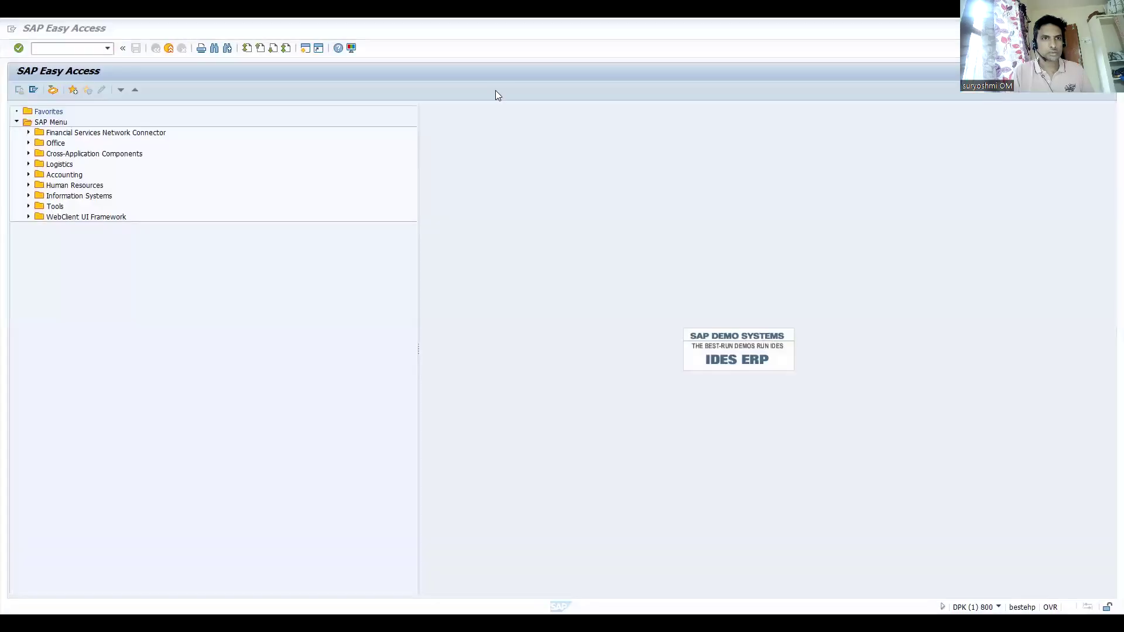
# Step: Start a U01 credit sales order with VA01 and confirm the sold-to and partner details
pyautogui.click(86, 48)
pyautogui.write('/nva01')
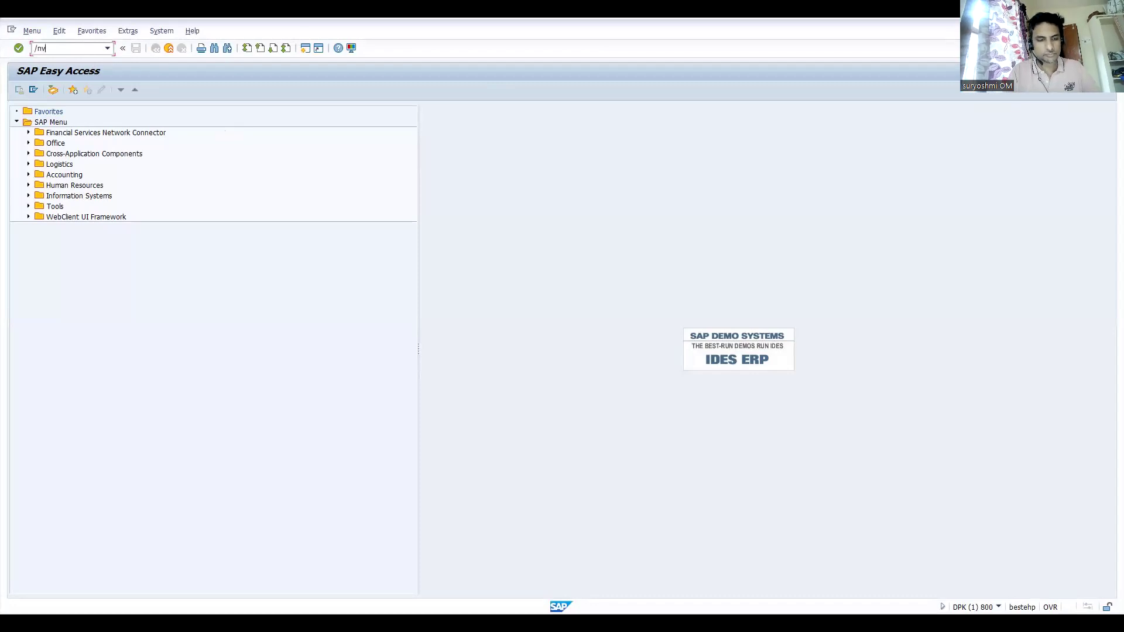
pyautogui.press('Return')
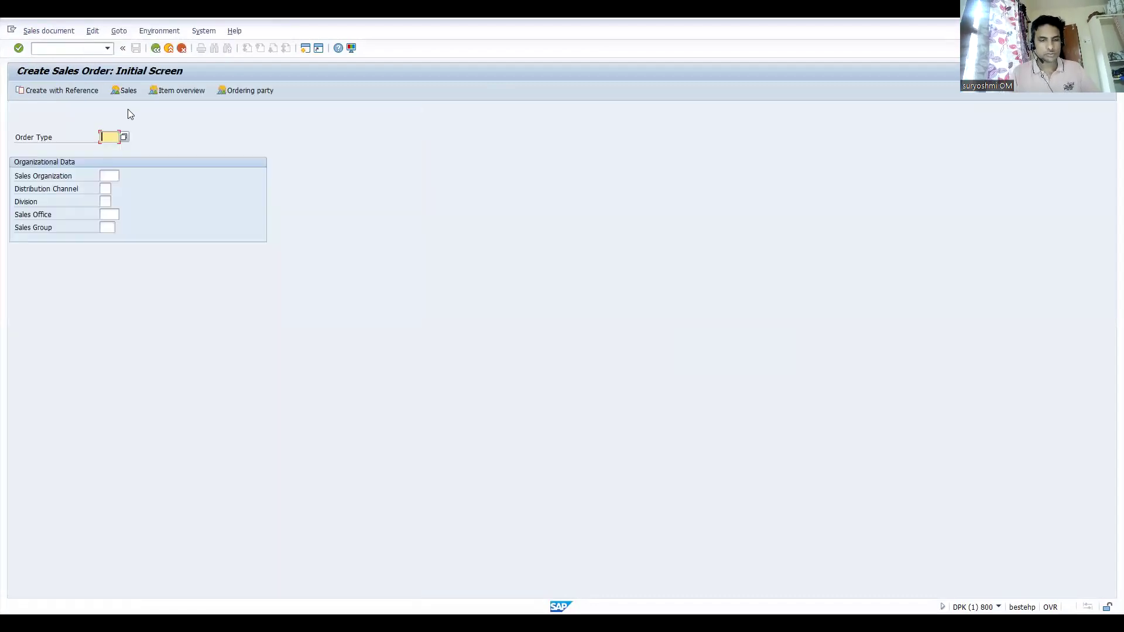
pyautogui.write('U01')
pyautogui.press('Return')
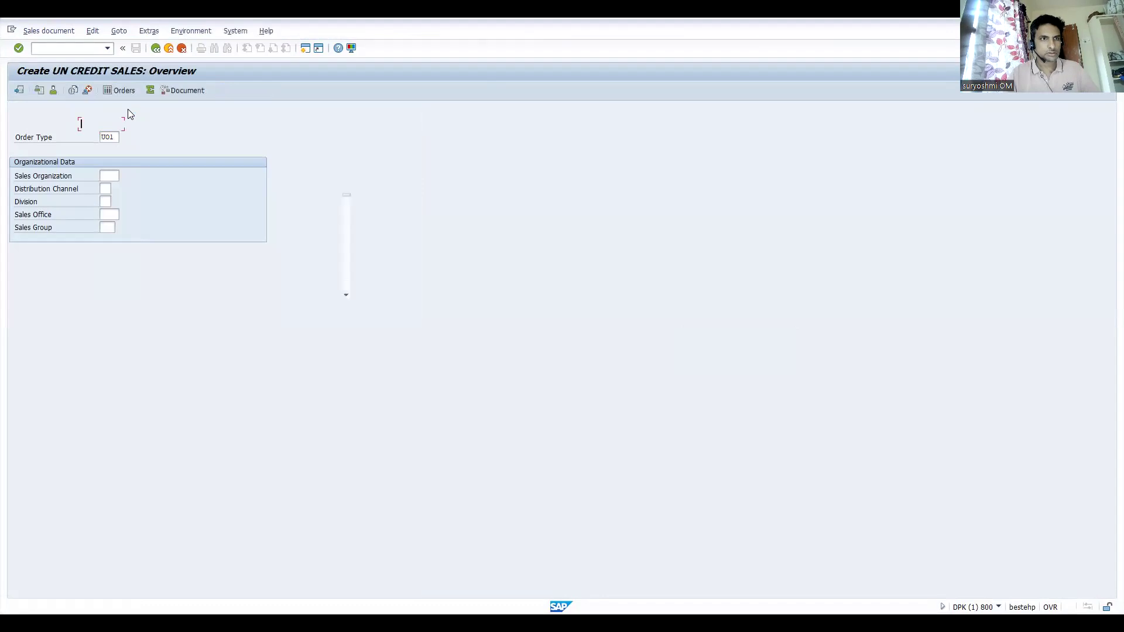
pyautogui.press('Return')
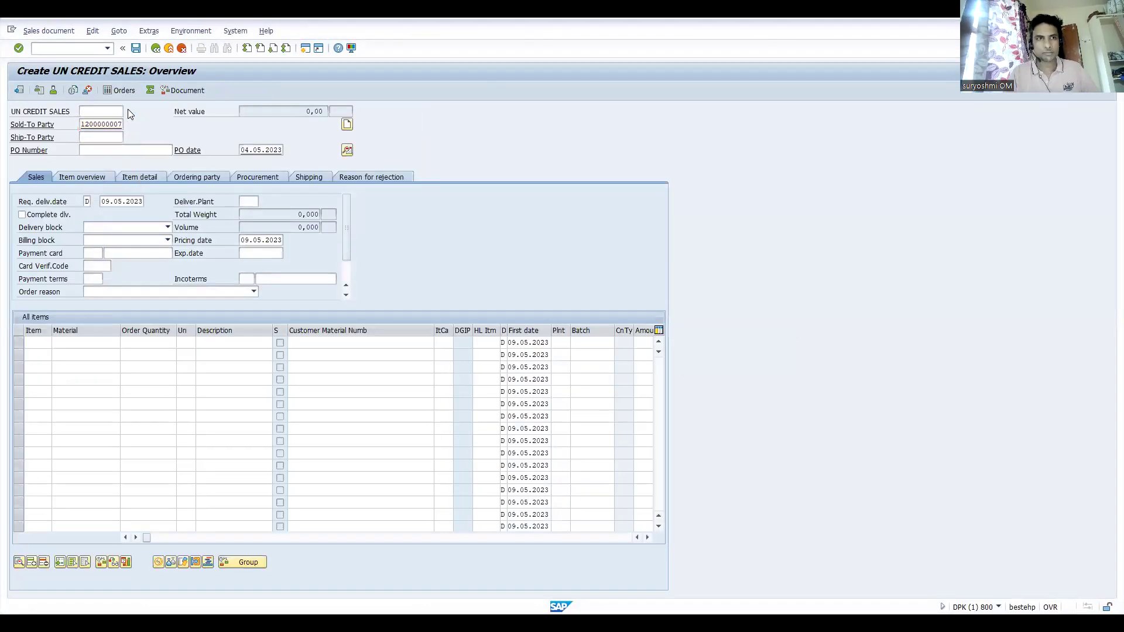
pyautogui.press('Return')
# Step: Add material 50065573 with quantity 1 as the first item and save the order
pyautogui.write('50065573')
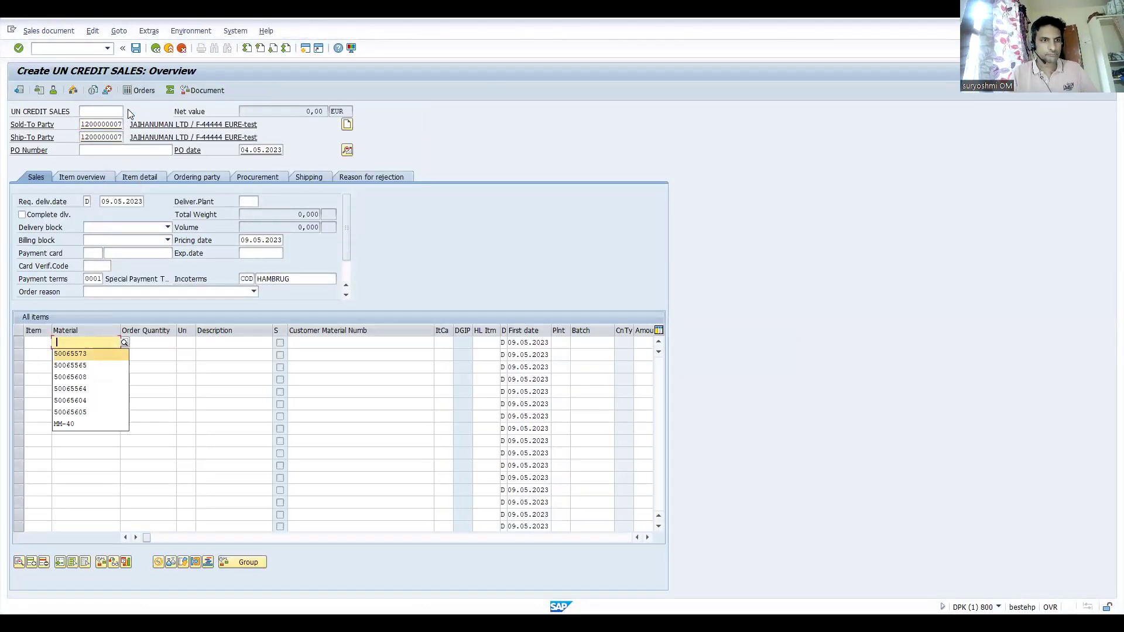
pyautogui.press('Tab')
pyautogui.write('1')
pyautogui.press('Return')
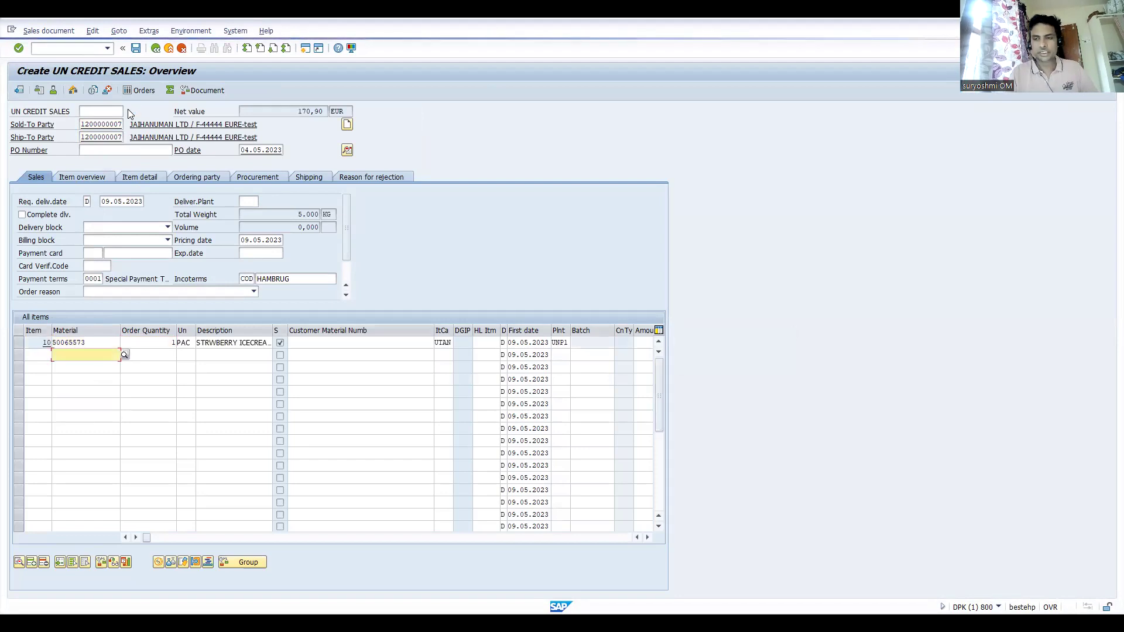
pyautogui.hotkey('ctrl', 's')
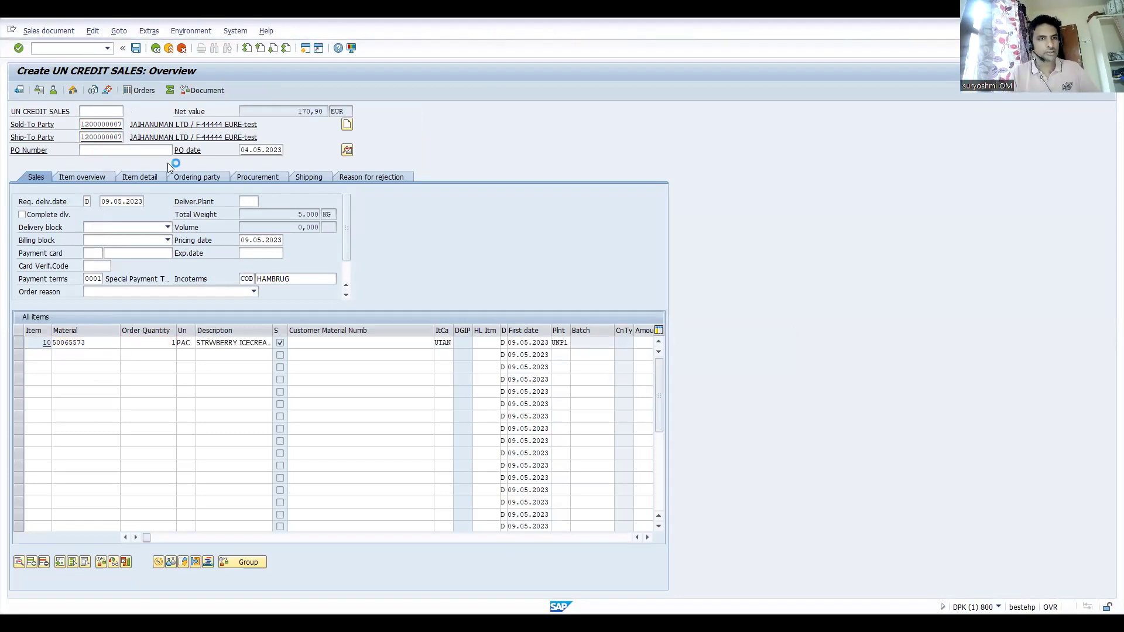
pyautogui.click(80, 52)
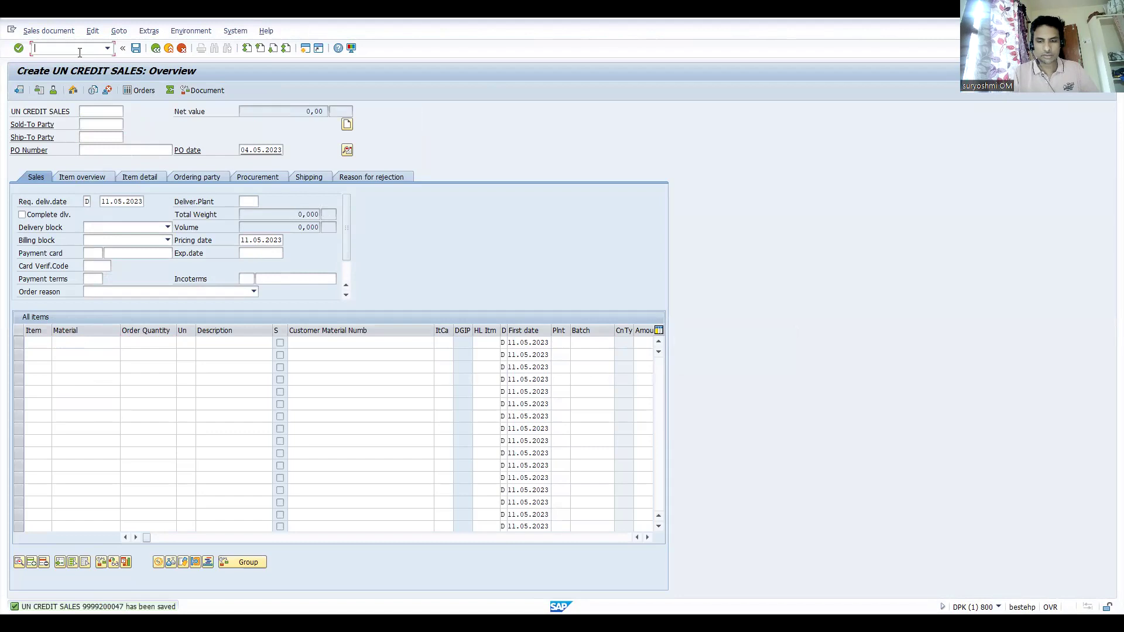
# Step: Start an outbound delivery for the order in VL01N by entering the shipping point
pyautogui.write('nvl01n')
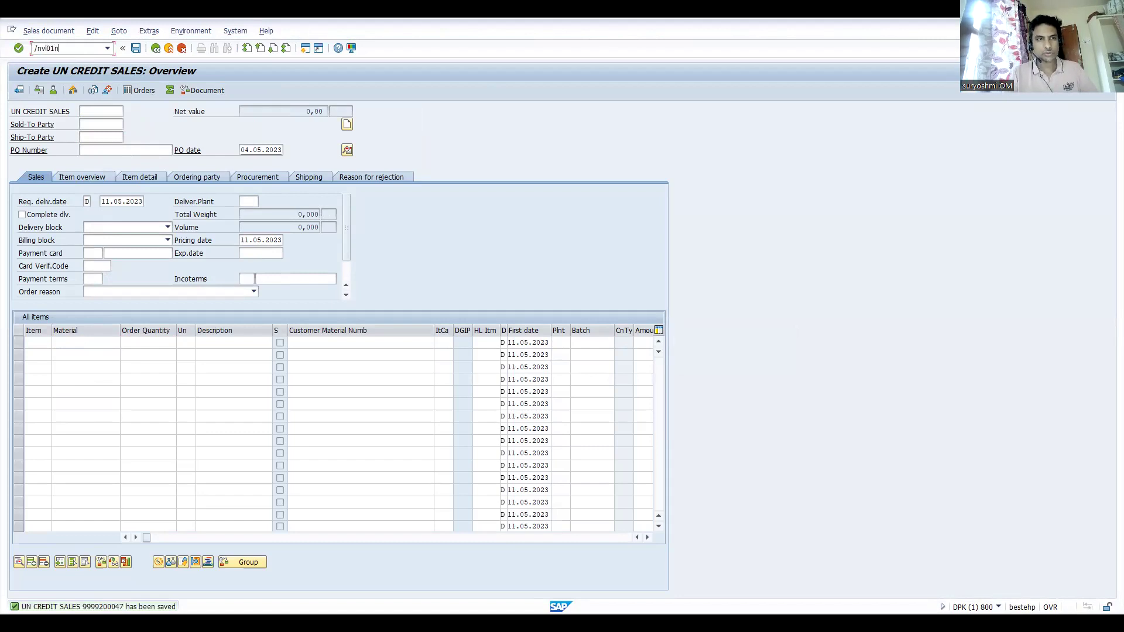
pyautogui.press('Return')
pyautogui.click(110, 137)
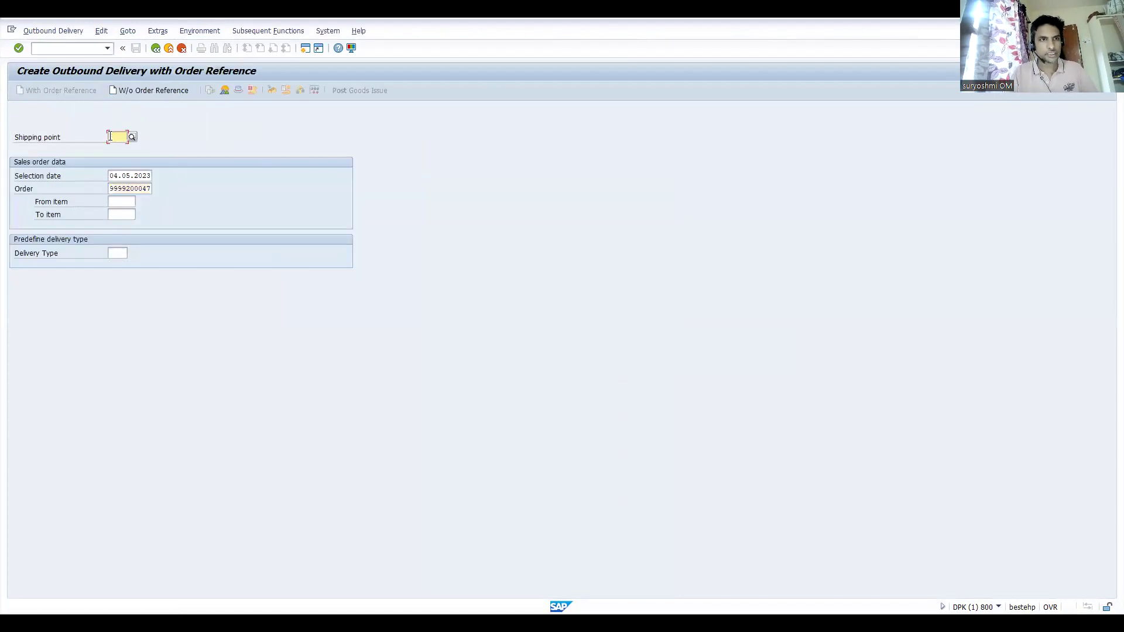
pyautogui.write('1000')
pyautogui.press('Return')
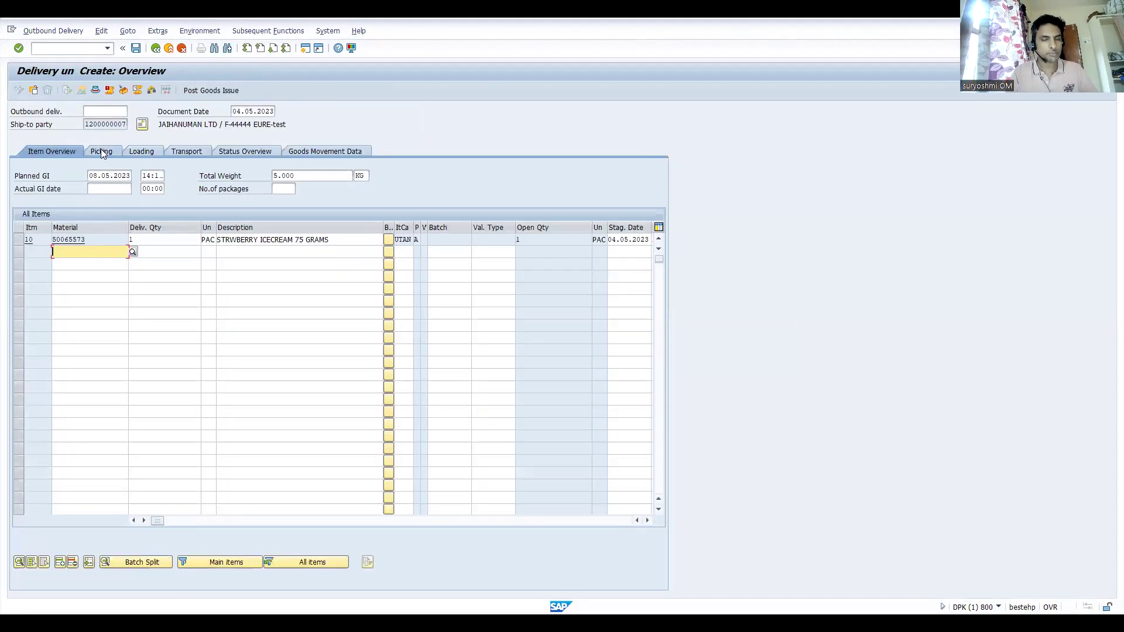
# Step: Set picked quantity 1 for item 10 and post the goods issue
pyautogui.click(285, 240)
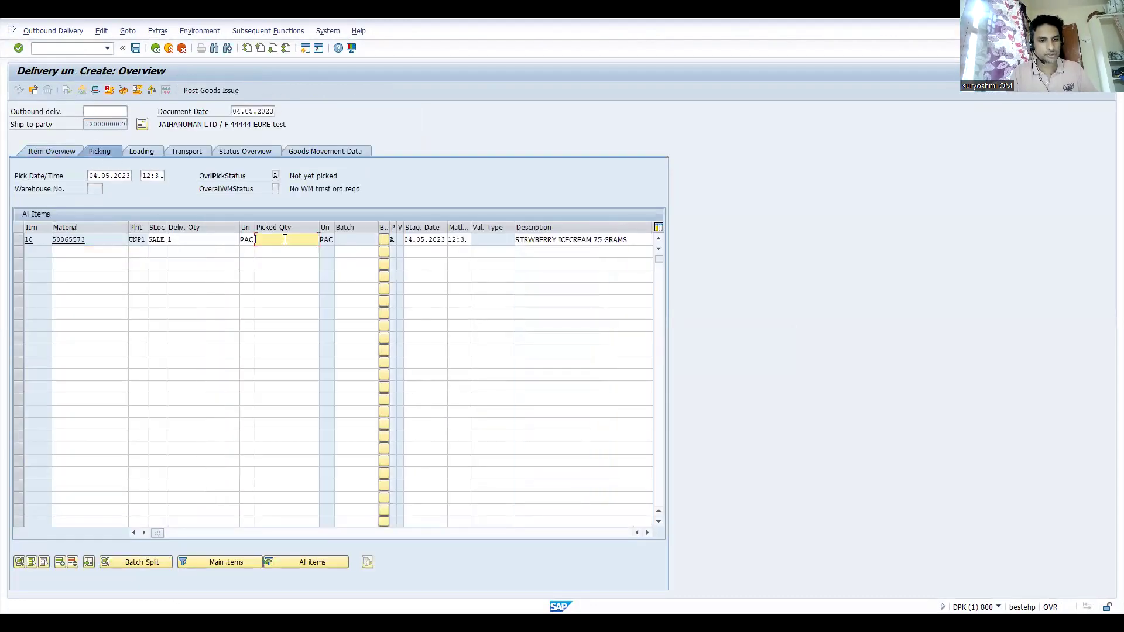
pyautogui.write('1')
pyautogui.press('Return')
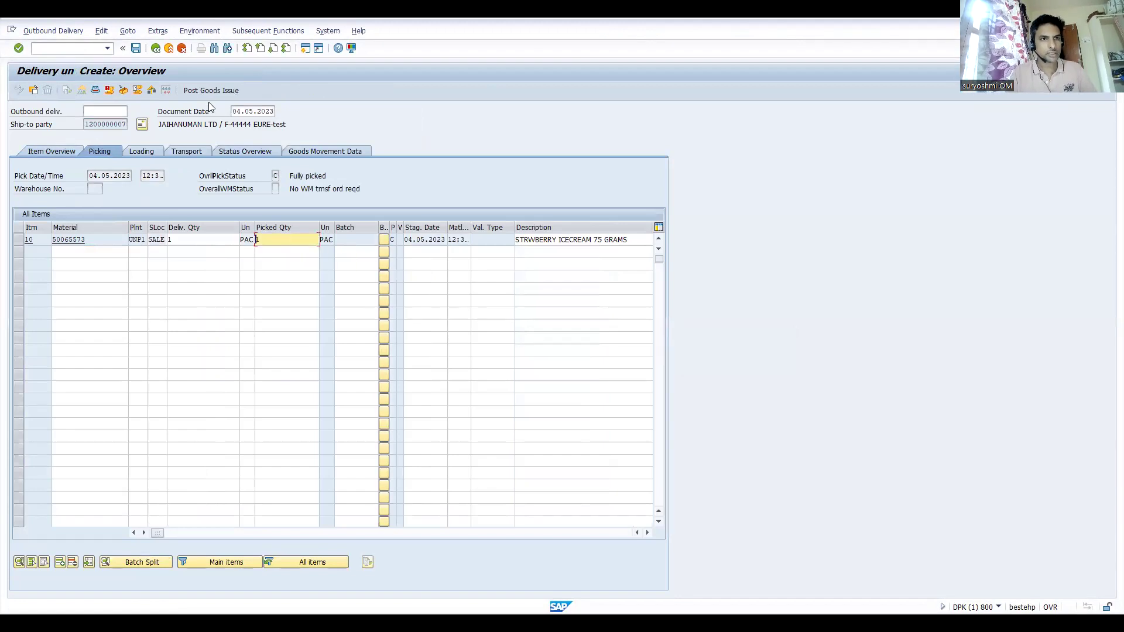
pyautogui.click(209, 91)
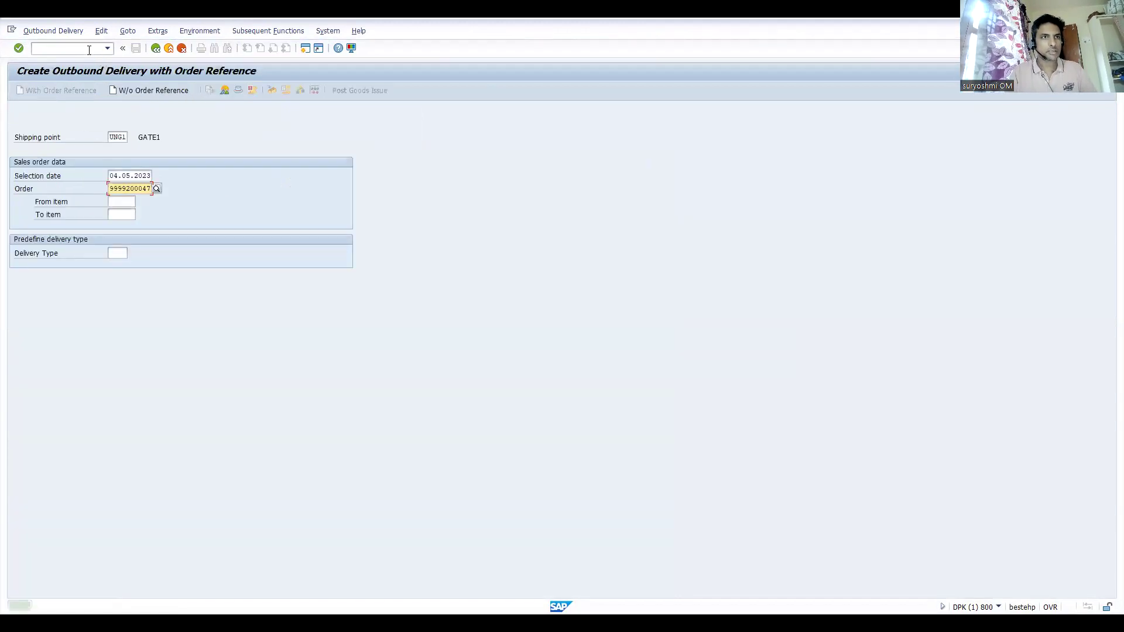
# Step: Create the invoice for the prefilled delivery in VF01 and save it
pyautogui.write('/nvf01')
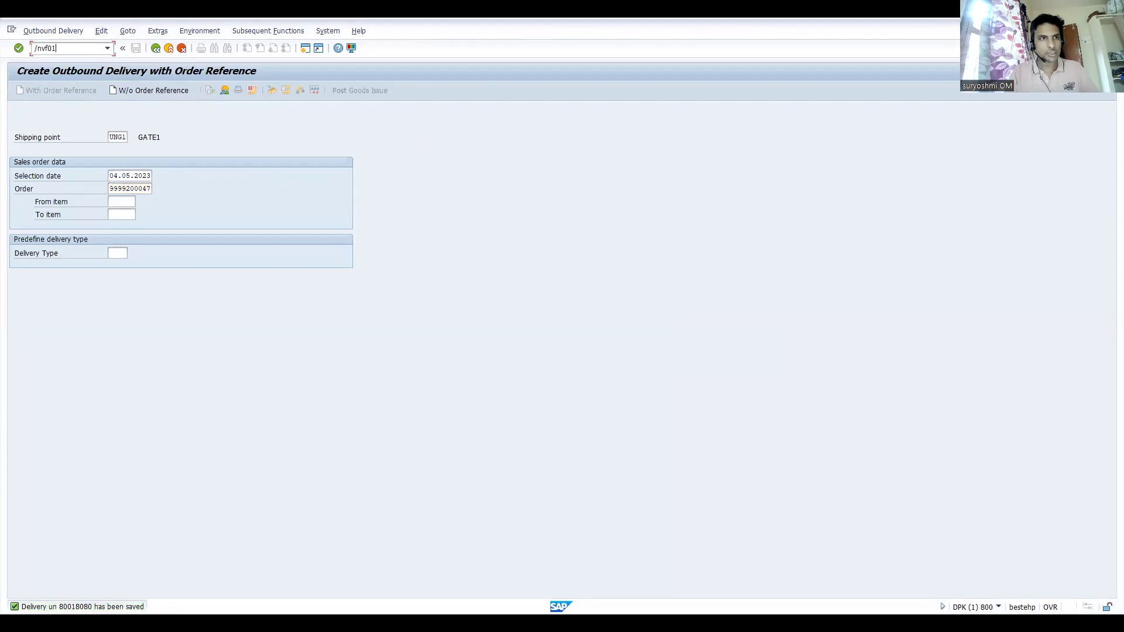
pyautogui.press('Return')
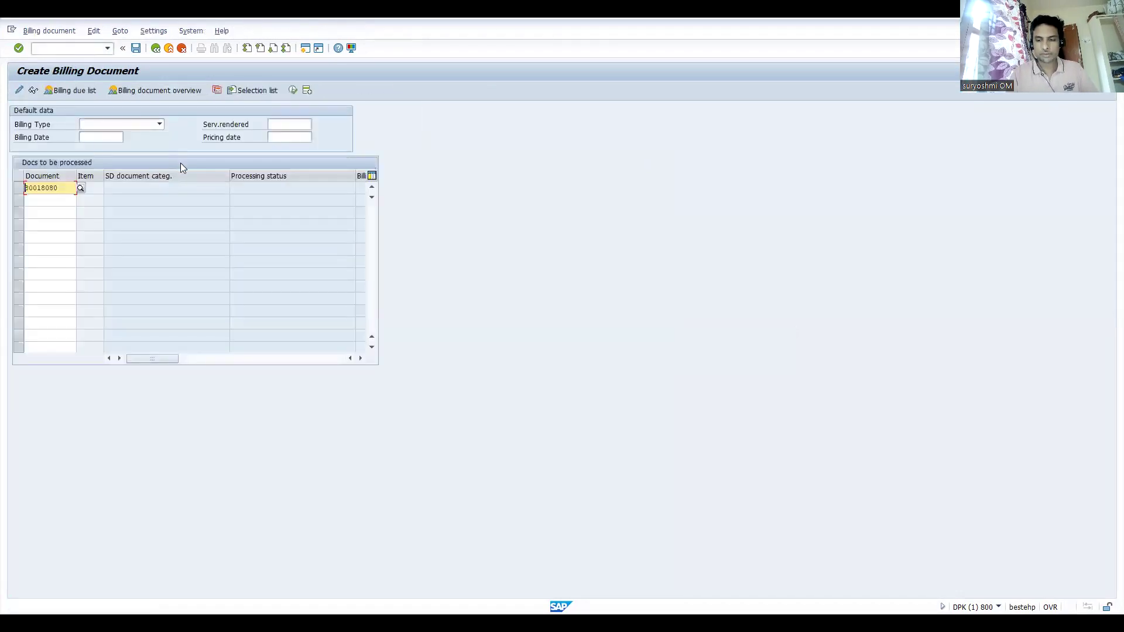
pyautogui.press('Return')
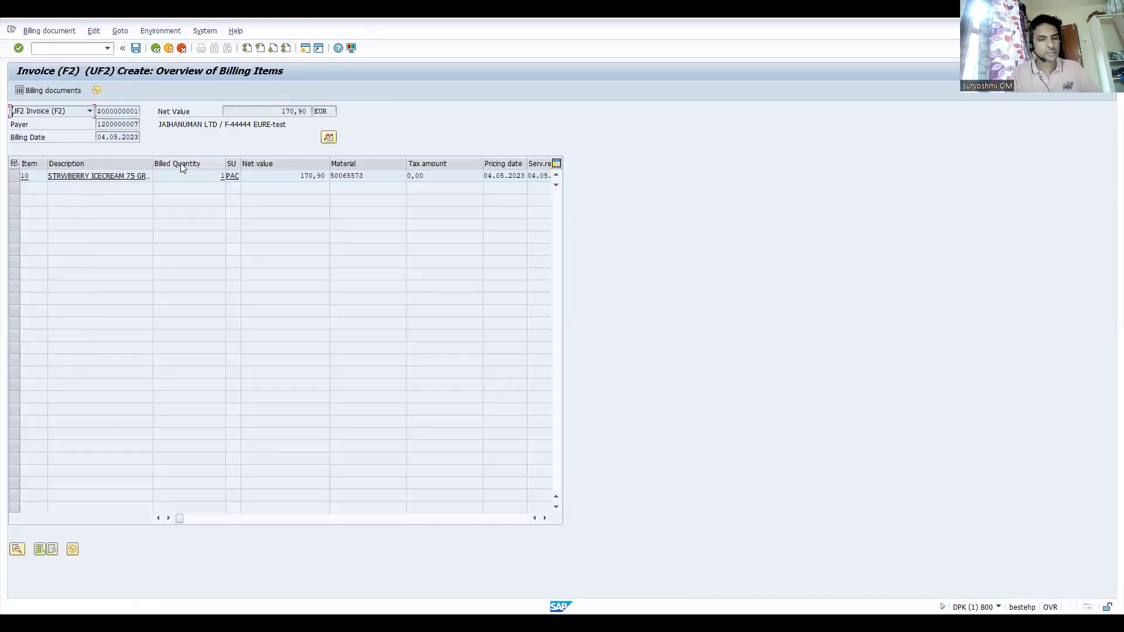
pyautogui.hotkey('ctrl', 's')
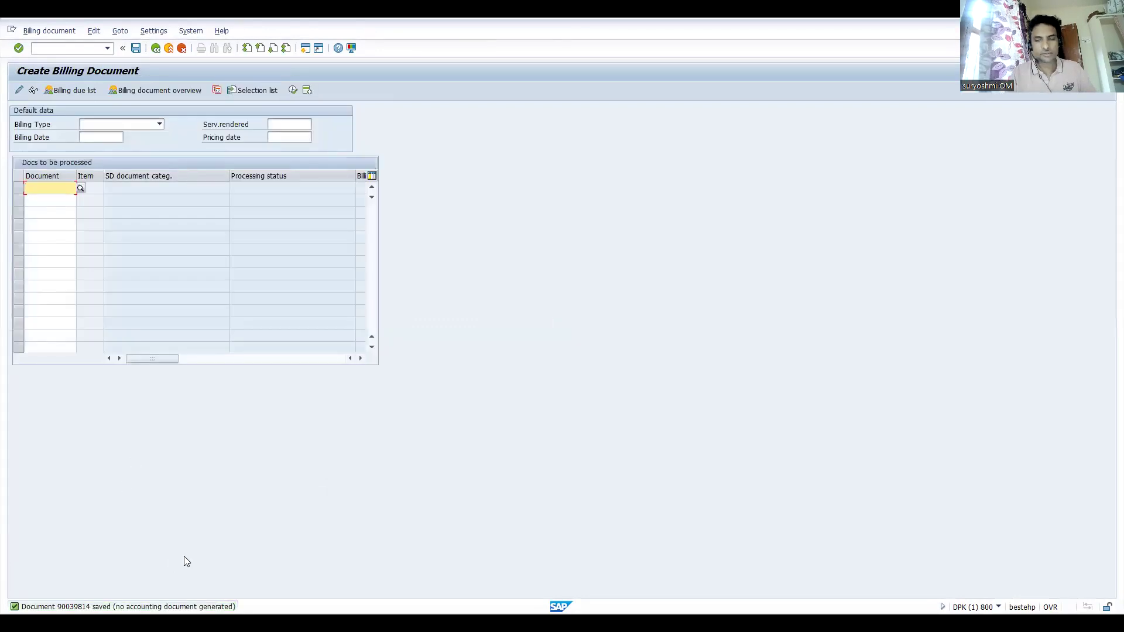
# Step: Open the billing document in VF02 and attempt to release it to accounting
pyautogui.click(55, 46)
pyautogui.write('/nvf02')
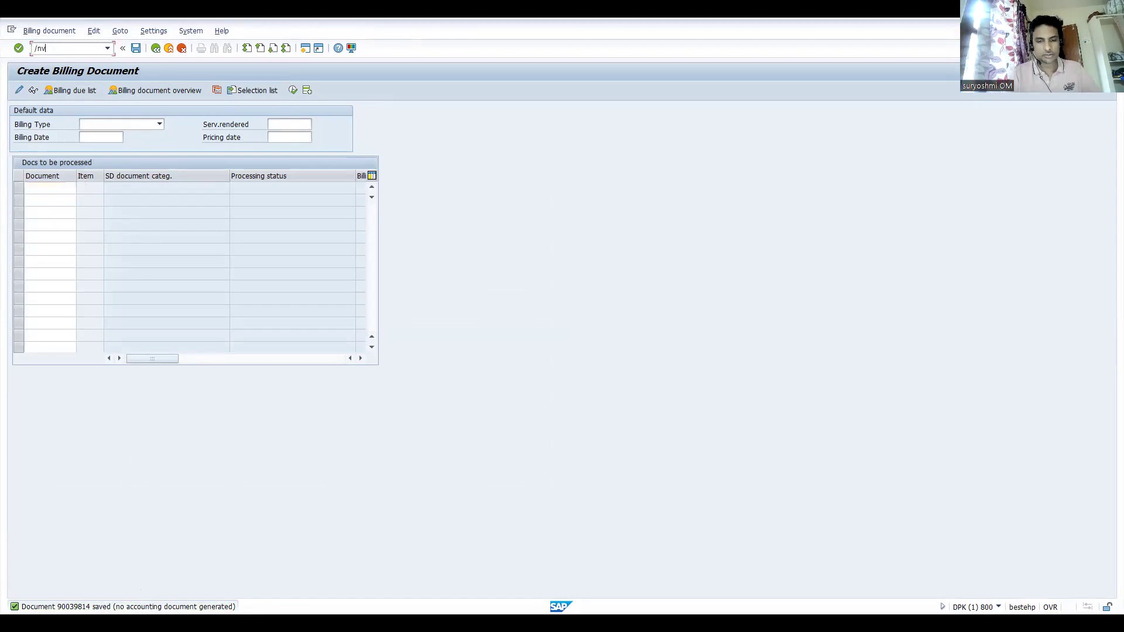
pyautogui.press('Return')
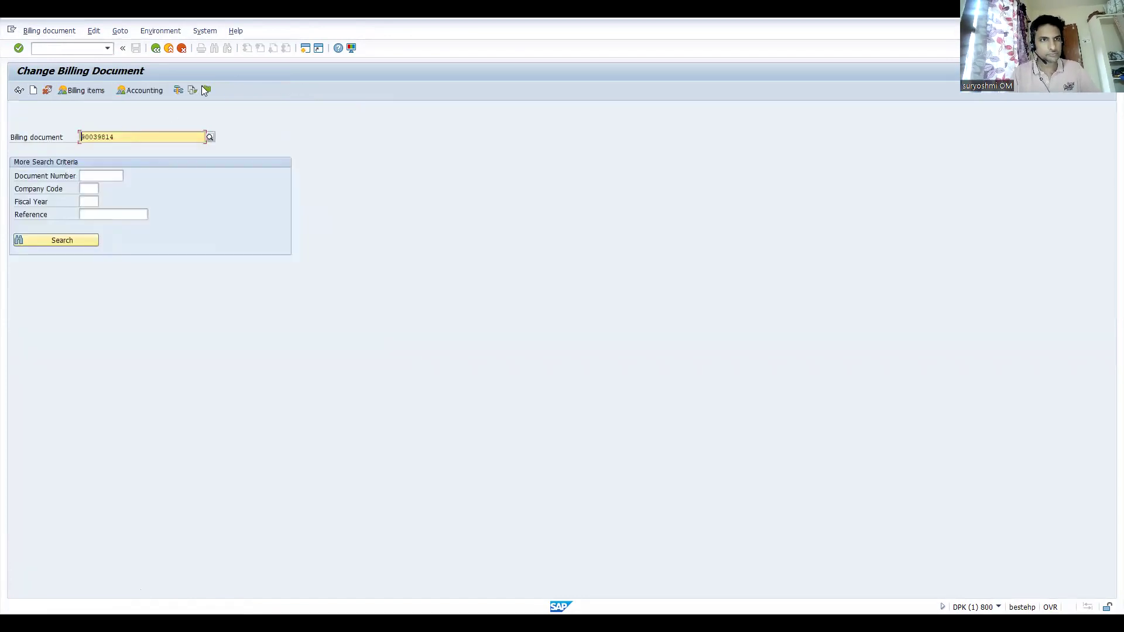
pyautogui.click(205, 89)
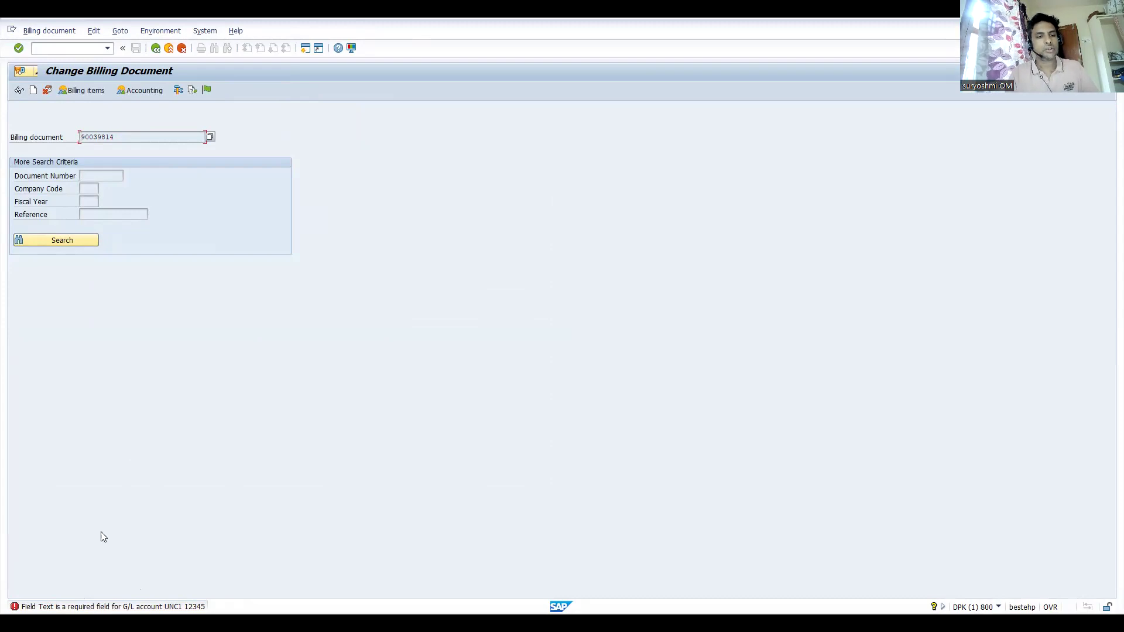
pyautogui.click(63, 48)
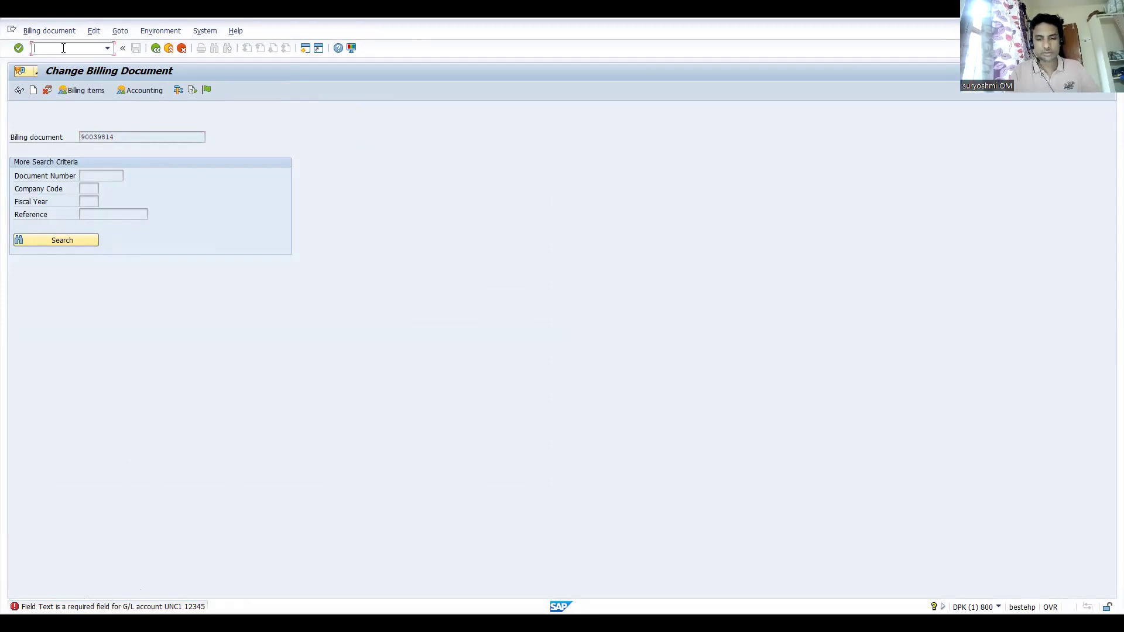
pyautogui.write('/nobc4')
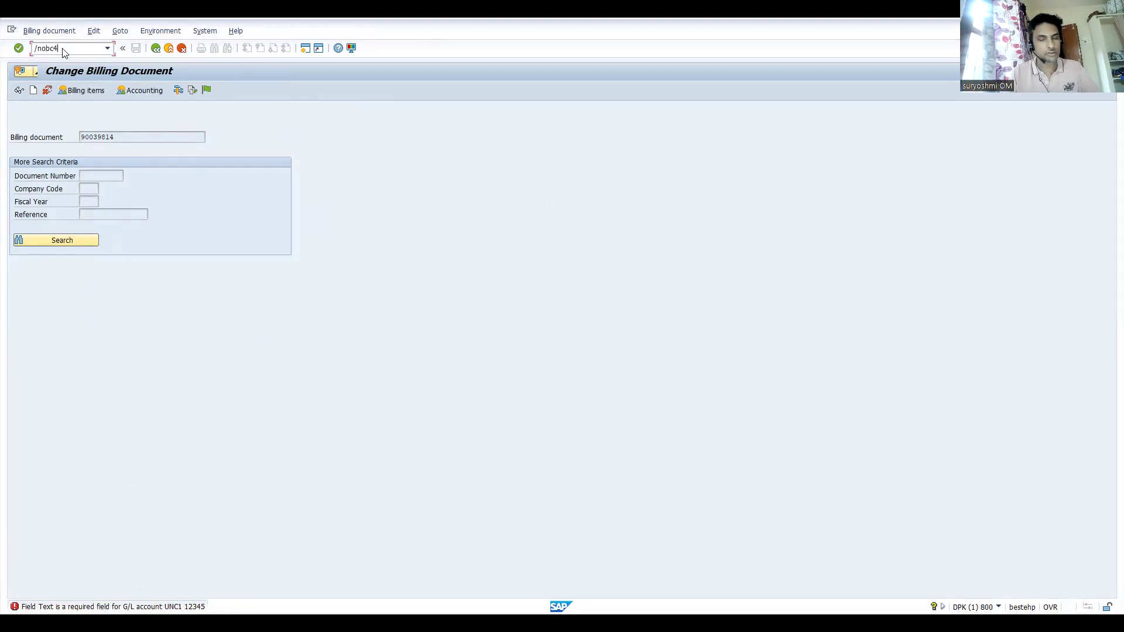
# Step: Open field status group G013 under field status variant 0001 in OBC4
pyautogui.press('Return')
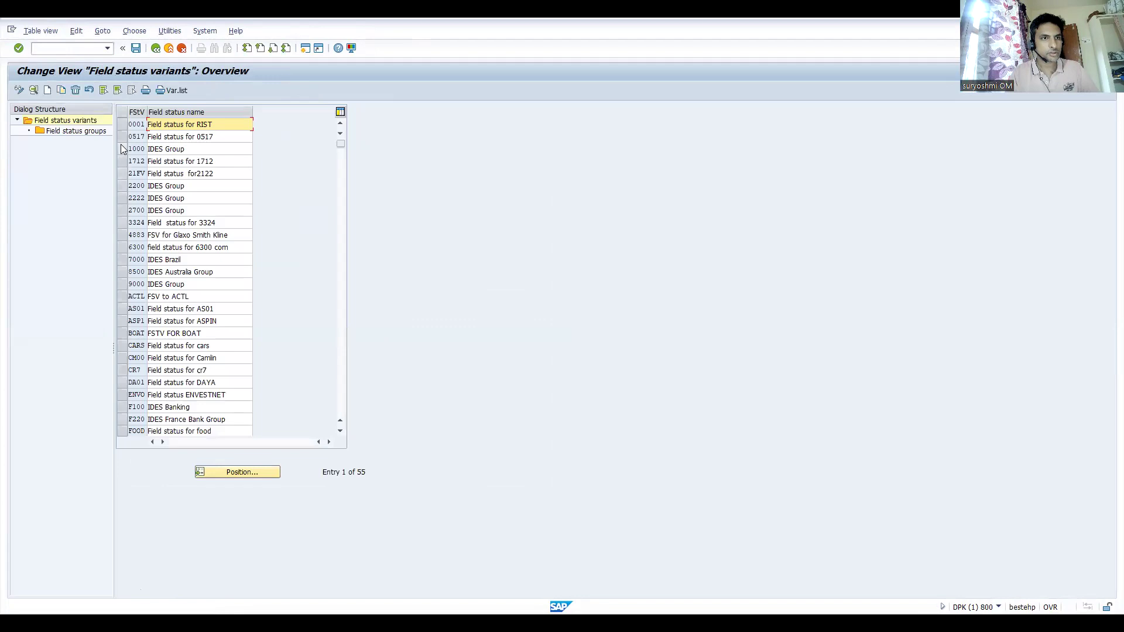
pyautogui.click(123, 125)
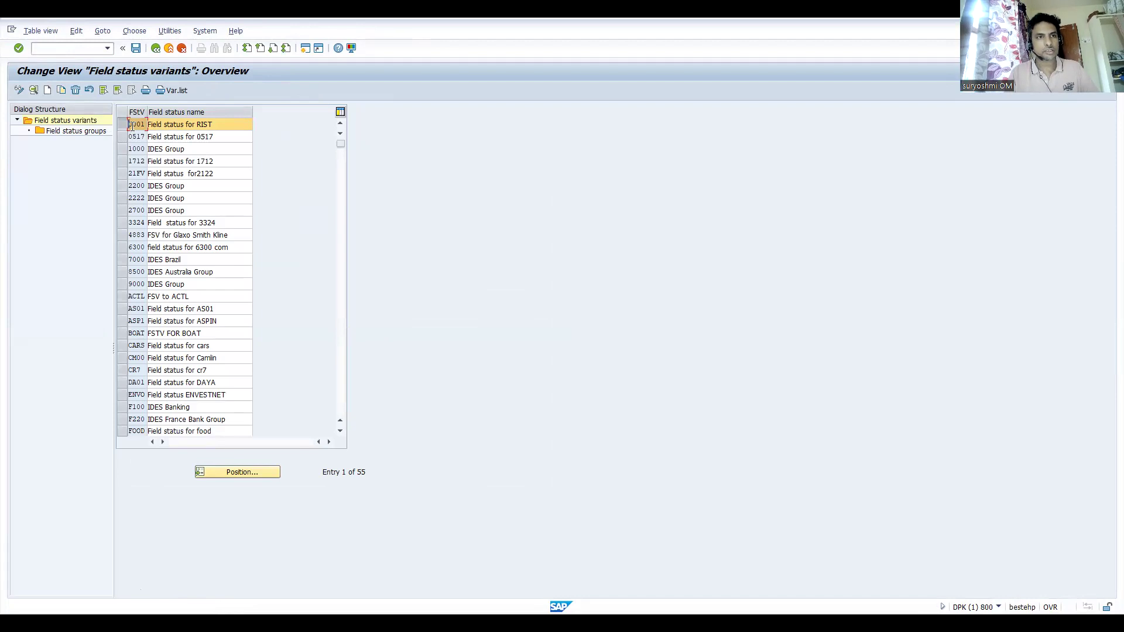
pyautogui.doubleClick(88, 134)
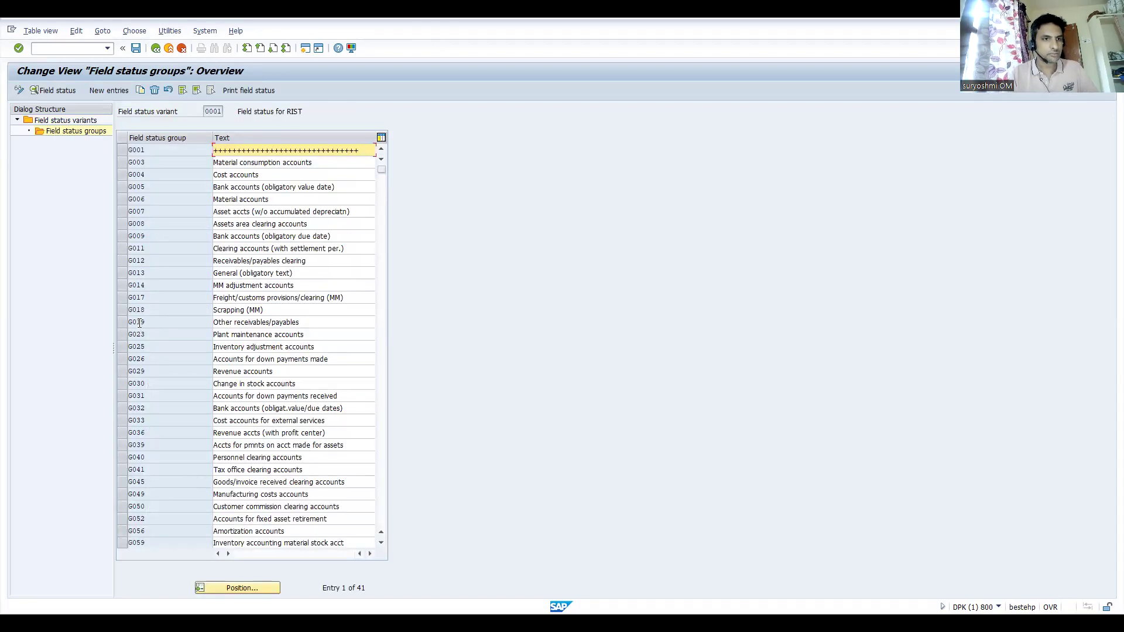
pyautogui.doubleClick(135, 272)
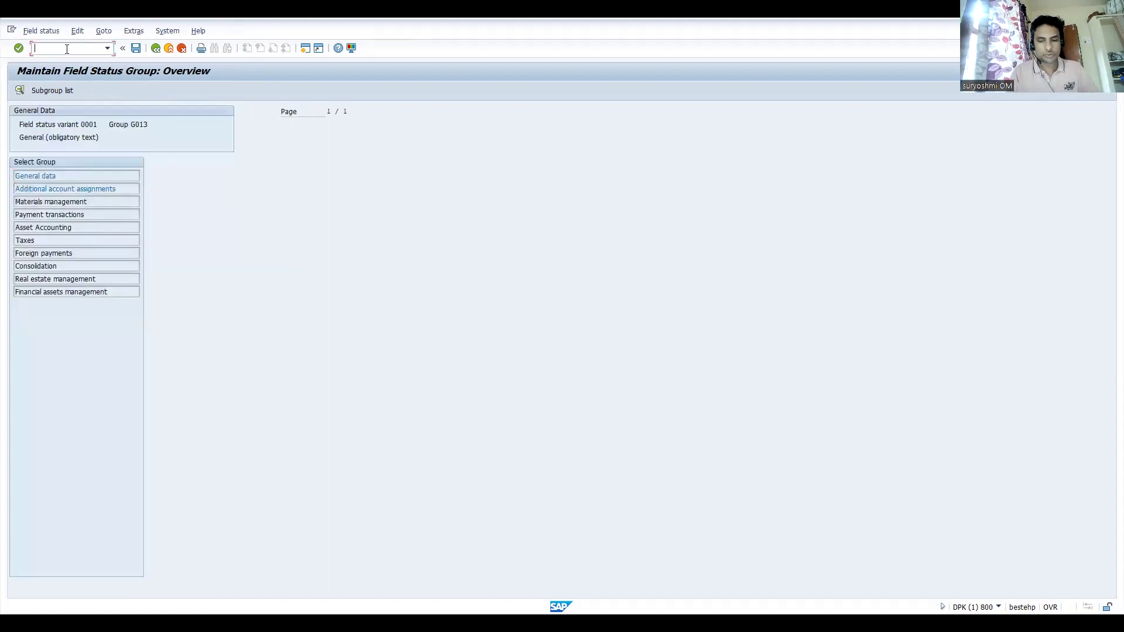
pyautogui.write('/ofs')
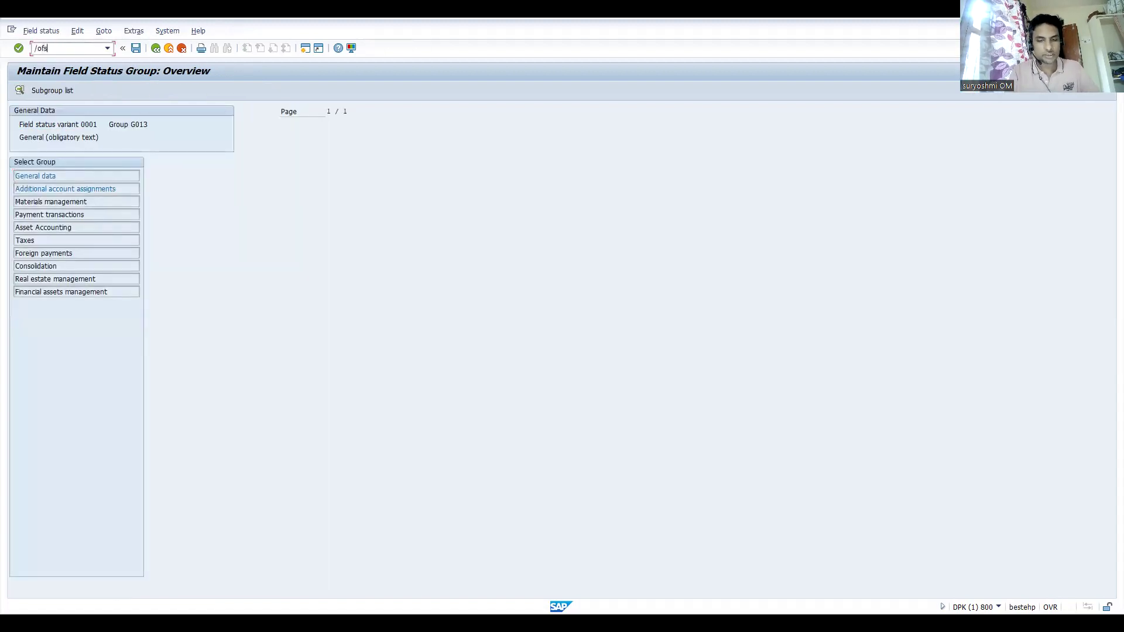
pyautogui.write('00')
pyautogui.press('Return')
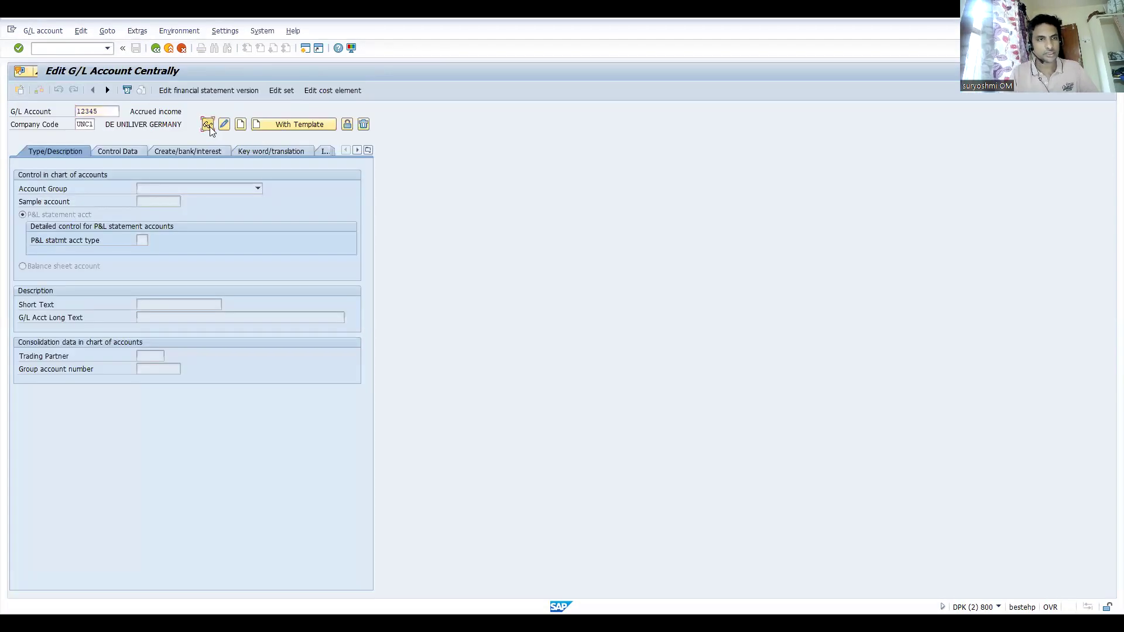
# Step: From the Accrued income account's Create/bank/interest tab, open G013's General data field statuses
pyautogui.click(121, 150)
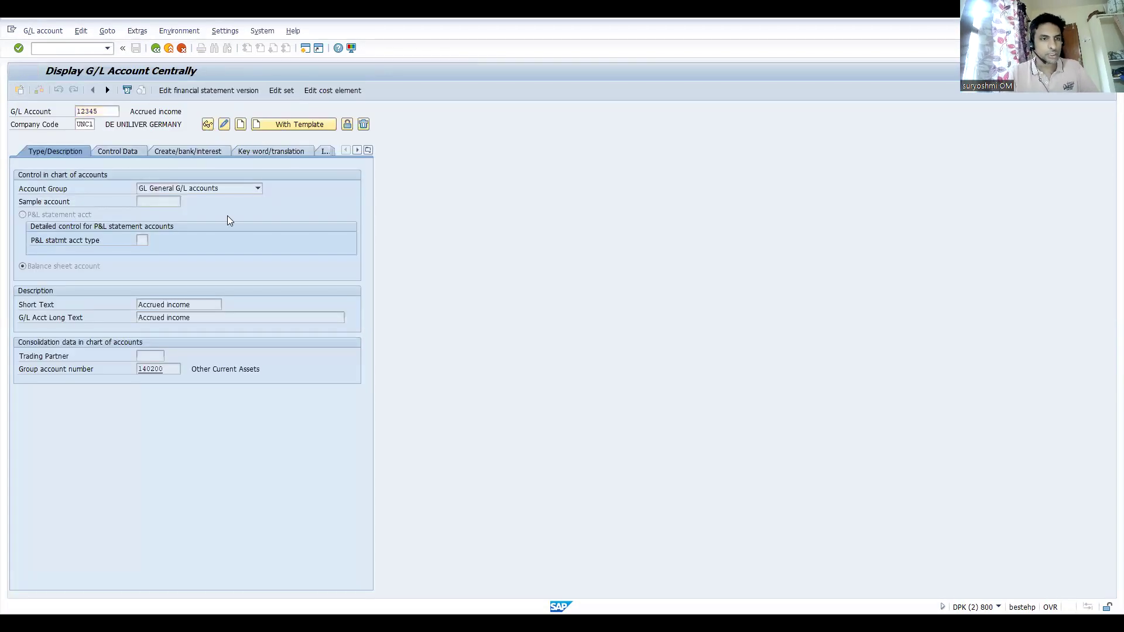
pyautogui.click(185, 148)
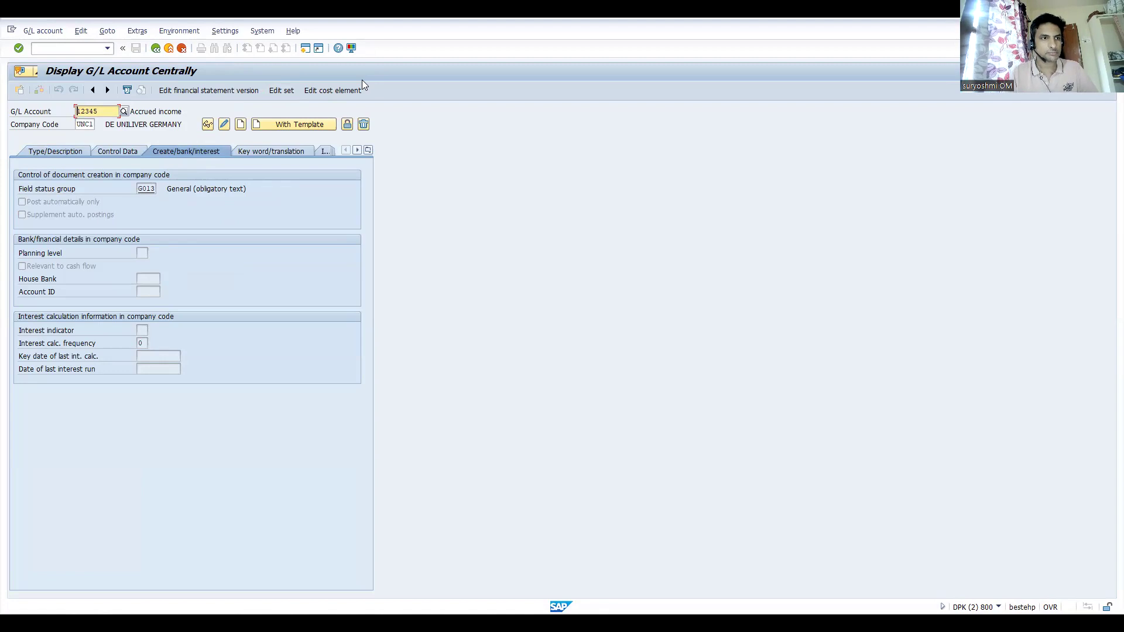
pyautogui.doubleClick(146, 188)
pyautogui.doubleClick(48, 176)
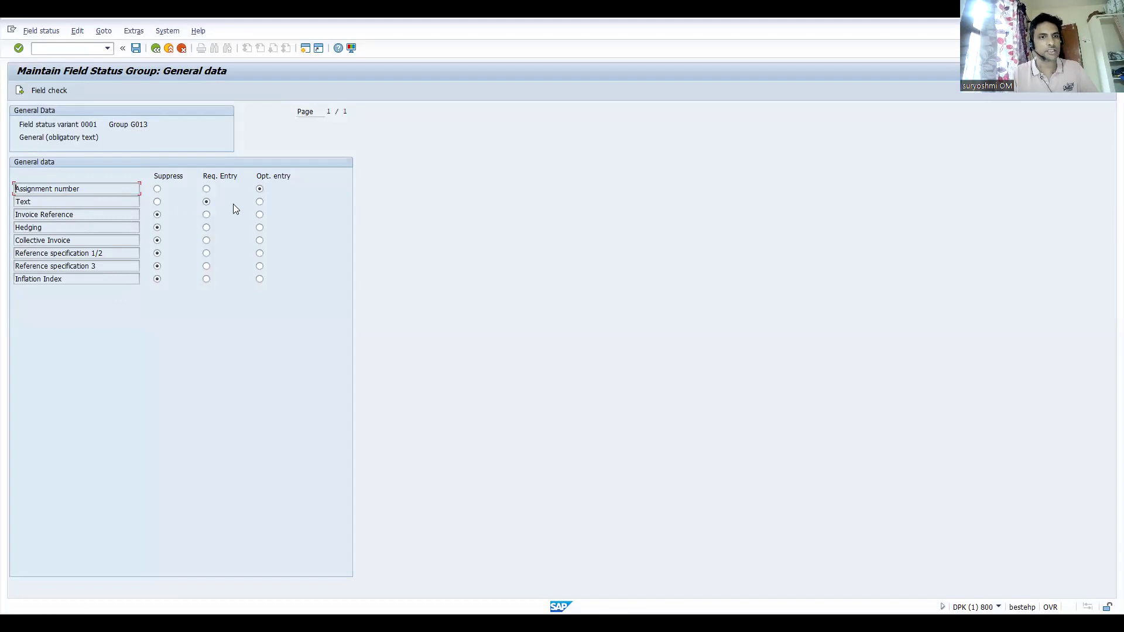
# Step: Set the Text field to Opt. entry and save under the customizing request
pyautogui.click(261, 204)
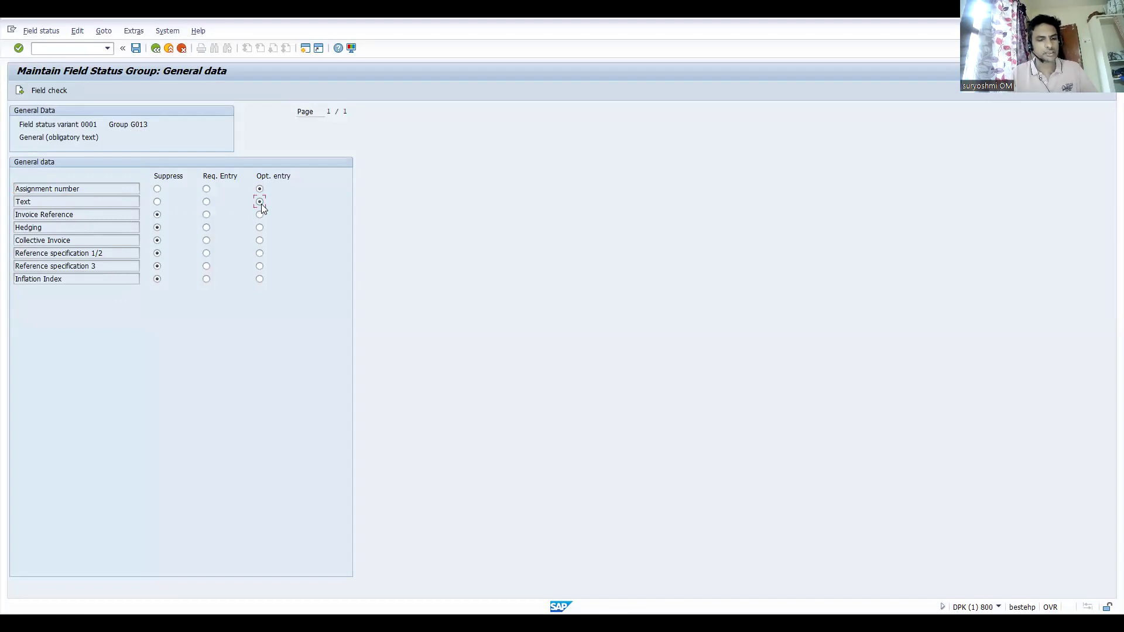
pyautogui.hotkey('ctrl', 's')
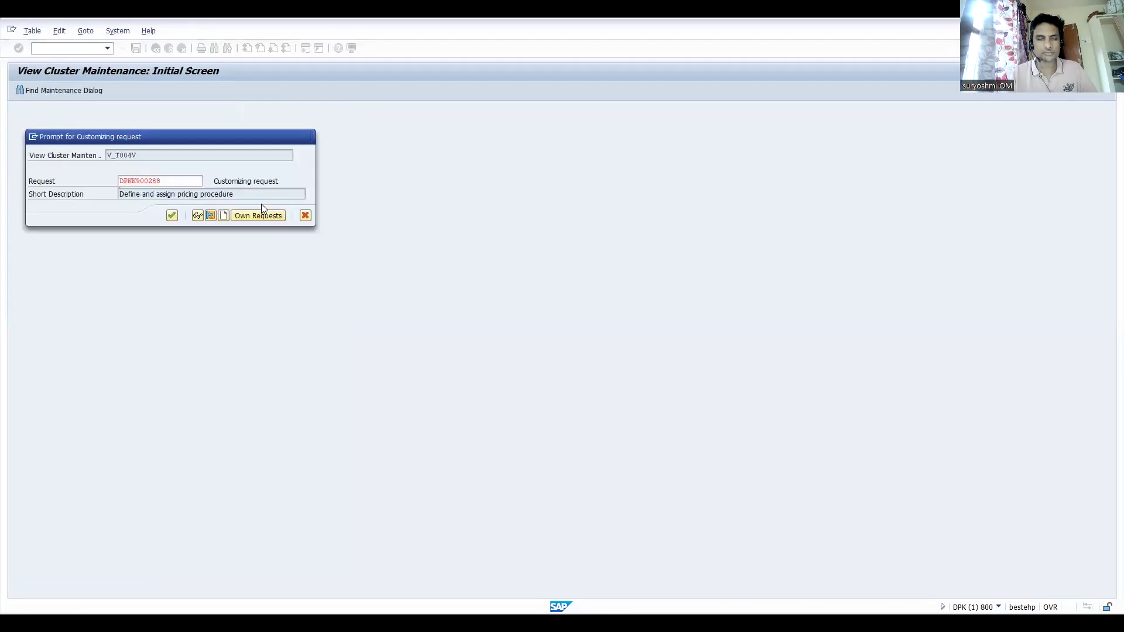
pyautogui.press('Return')
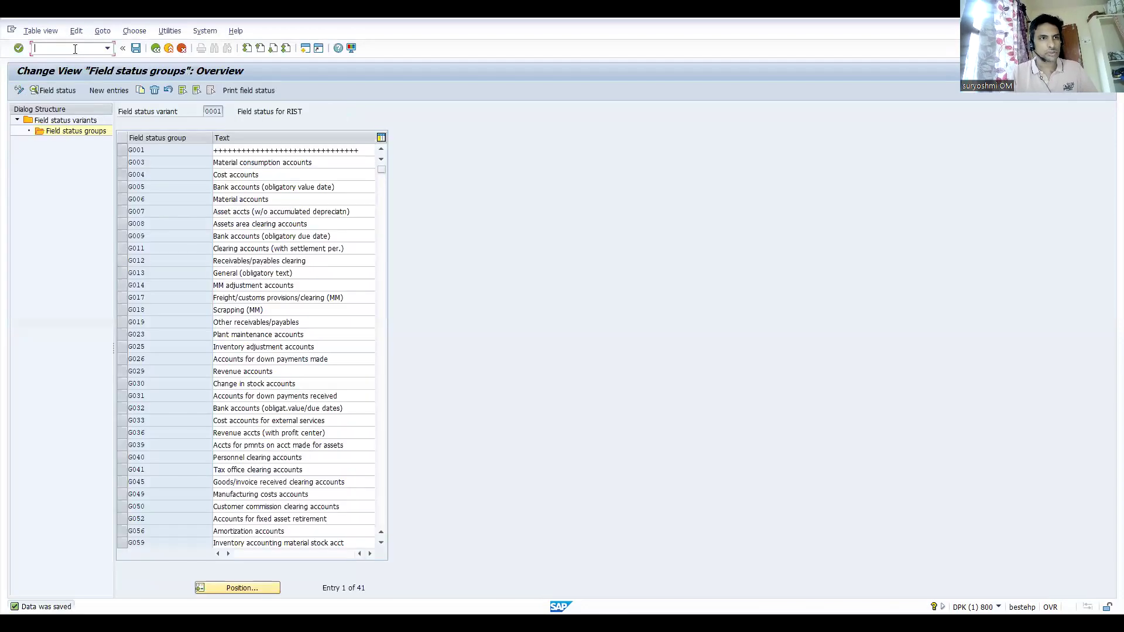
# Step: Release the billing document to accounting in VF02
pyautogui.write('/nvf02')
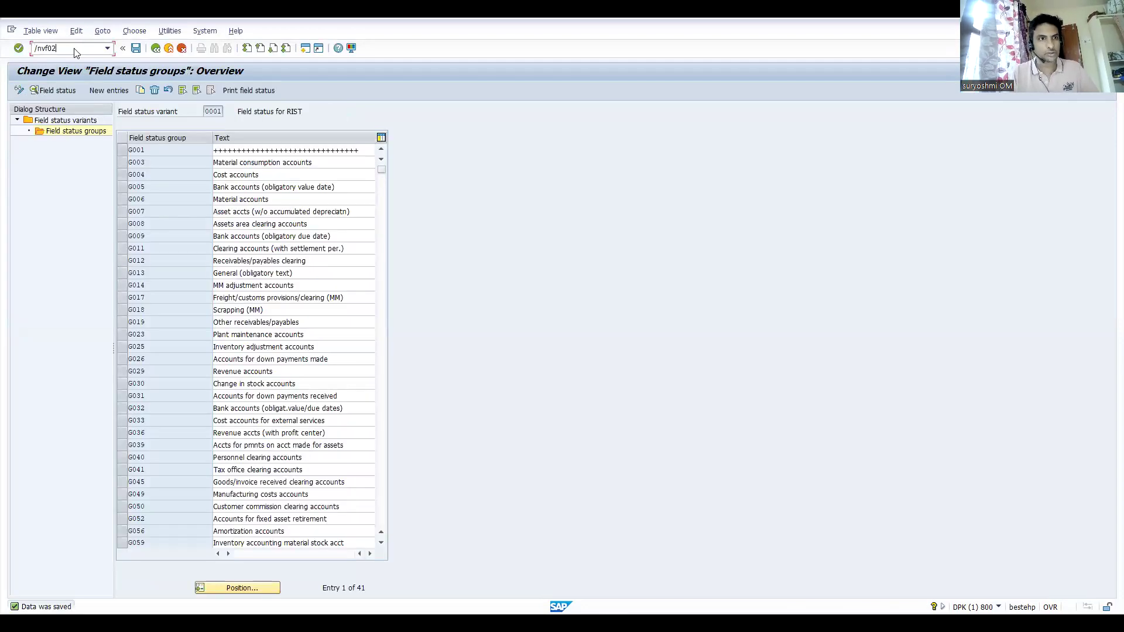
pyautogui.press('Return')
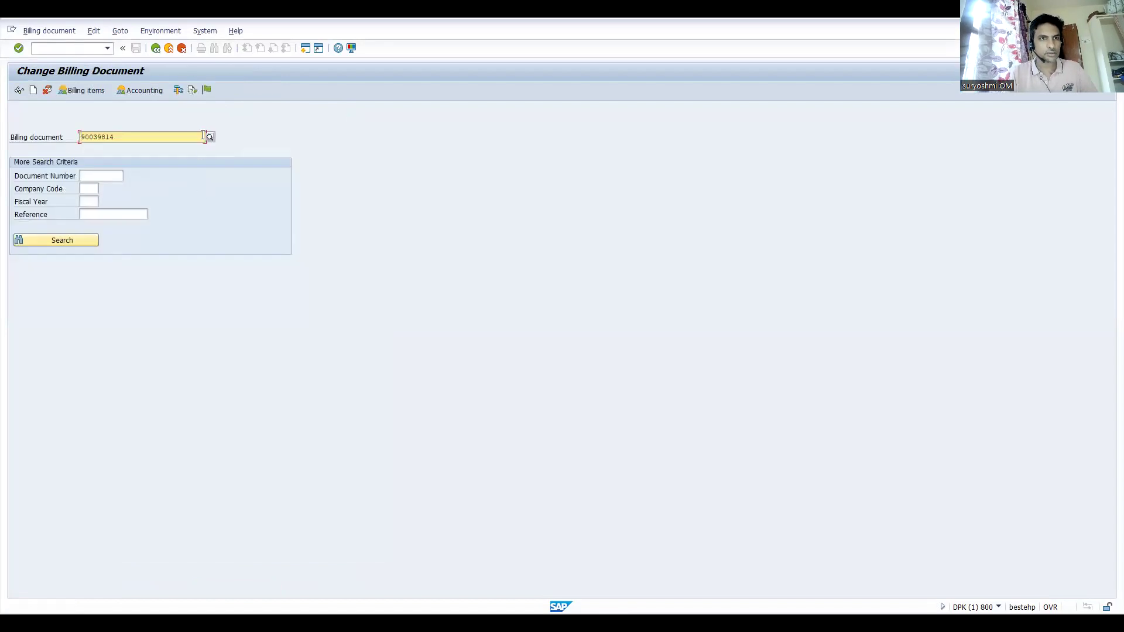
pyautogui.click(208, 89)
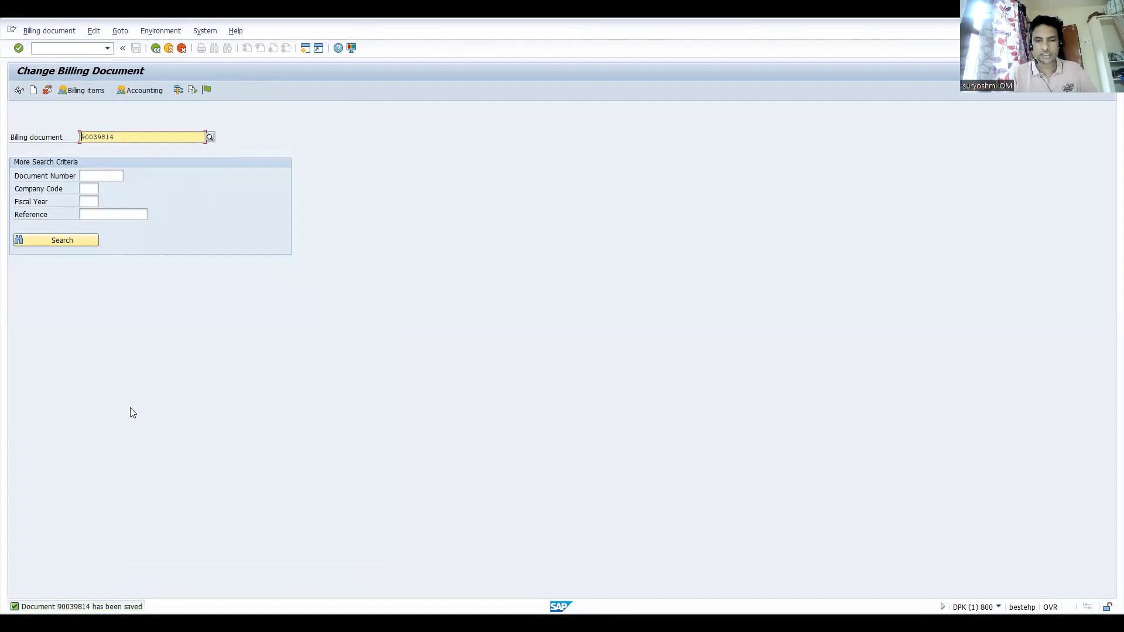
# Step: Open the resulting accounting document from the Accounting list, then go back and close the list
pyautogui.click(132, 90)
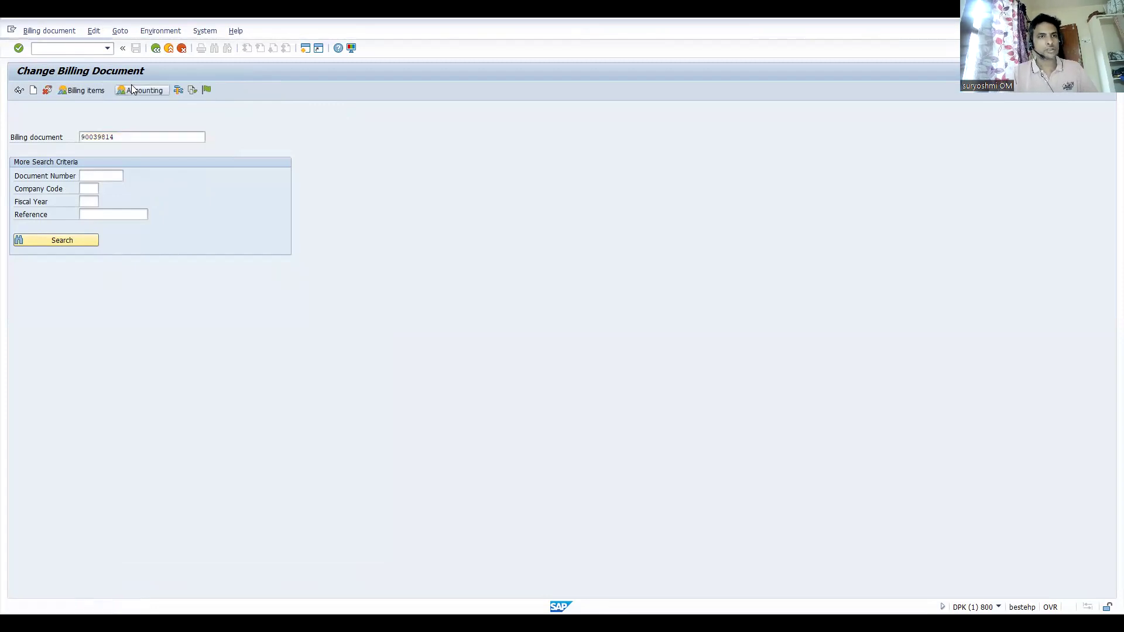
pyautogui.doubleClick(100, 162)
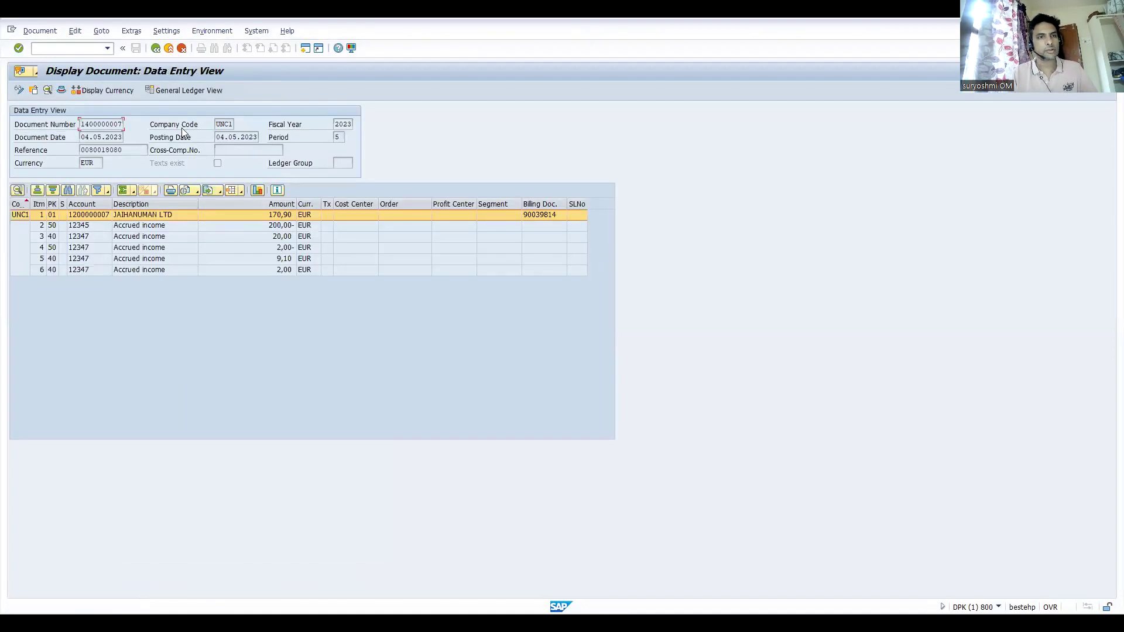
pyautogui.click(155, 48)
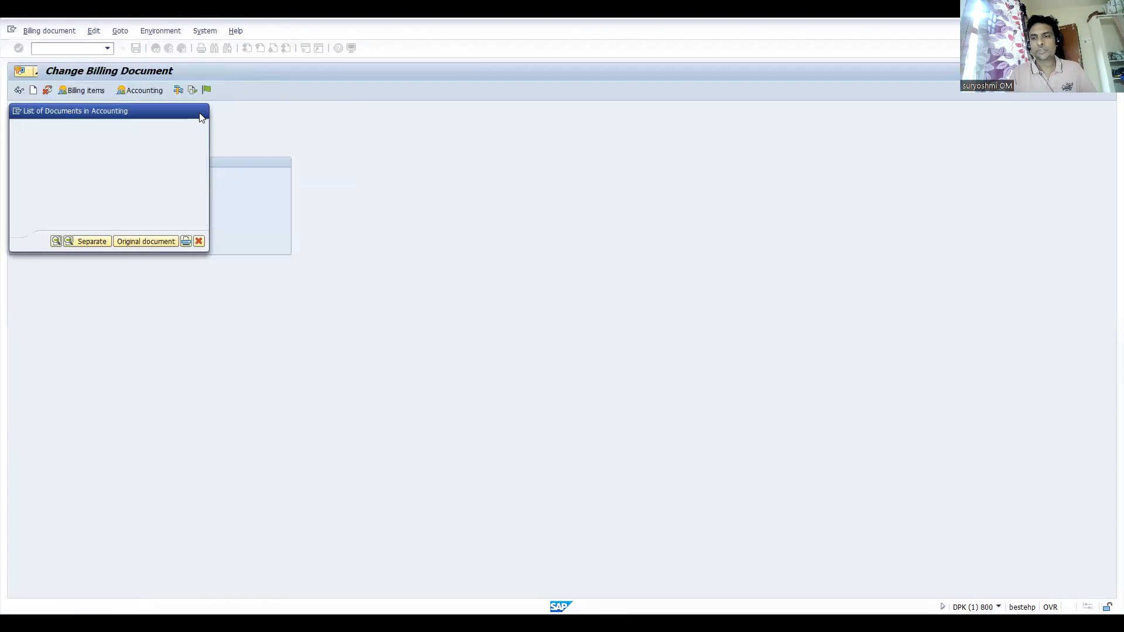
pyautogui.press('Escape')
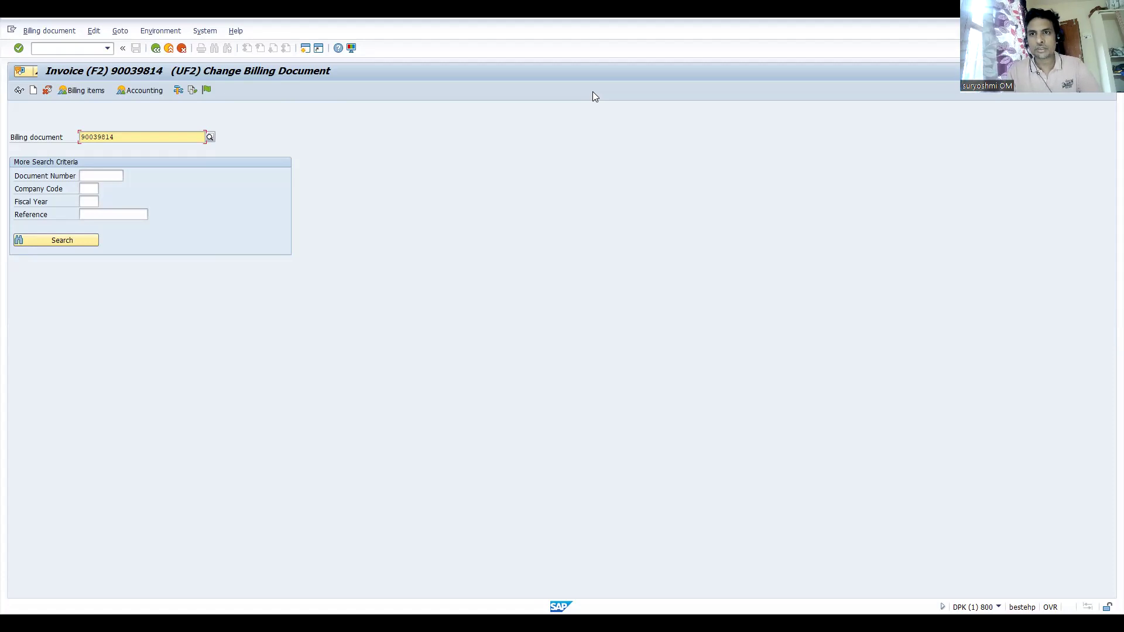
pyautogui.press('Return')
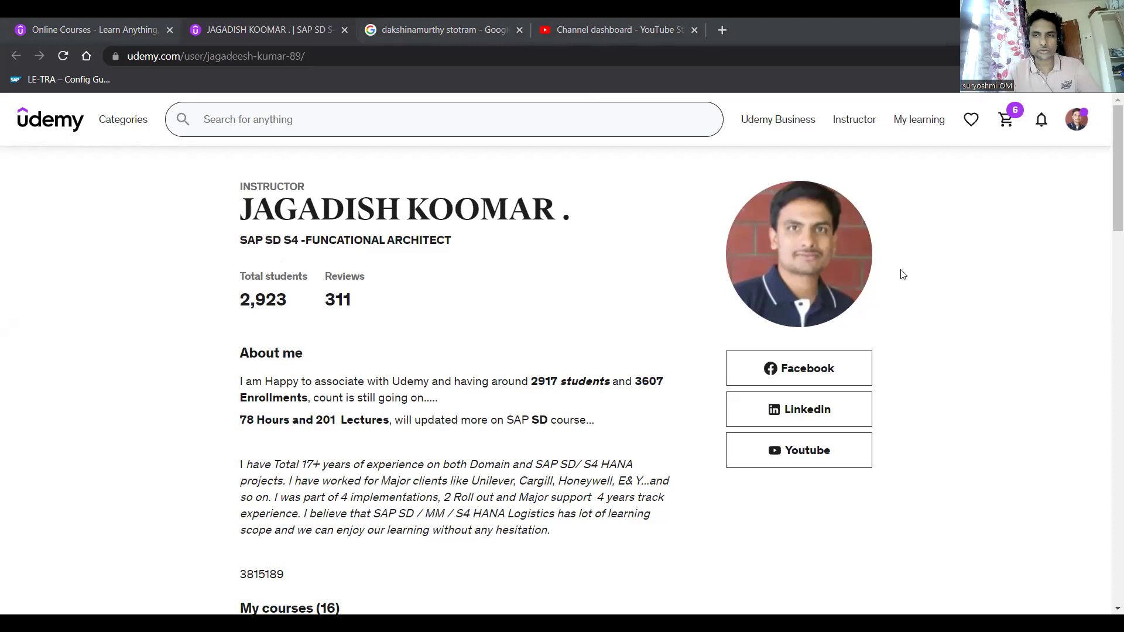
pyautogui.scroll(-5, 1108, 223)
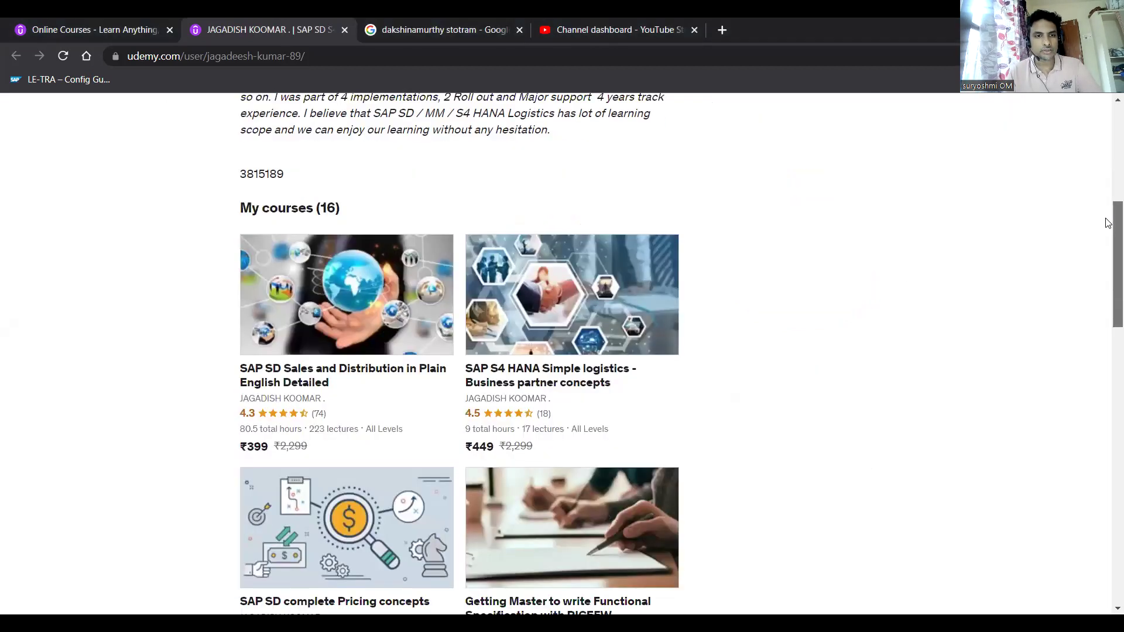
pyautogui.scroll(-1, 603, 199)
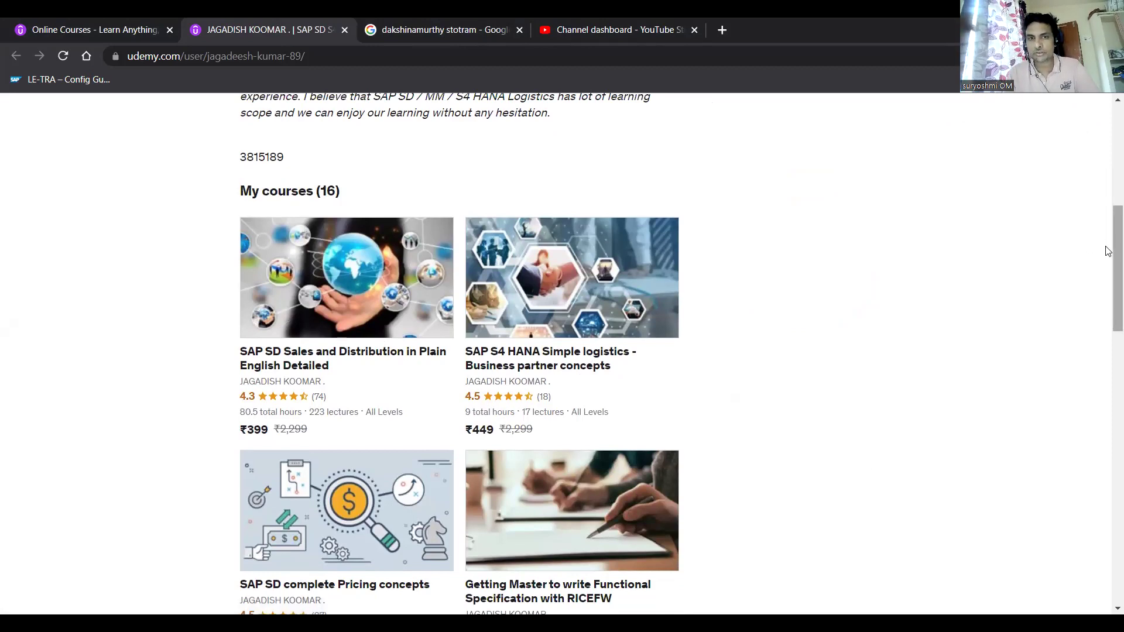
pyautogui.moveTo(1108, 250); pyautogui.dragTo(1109, 319)
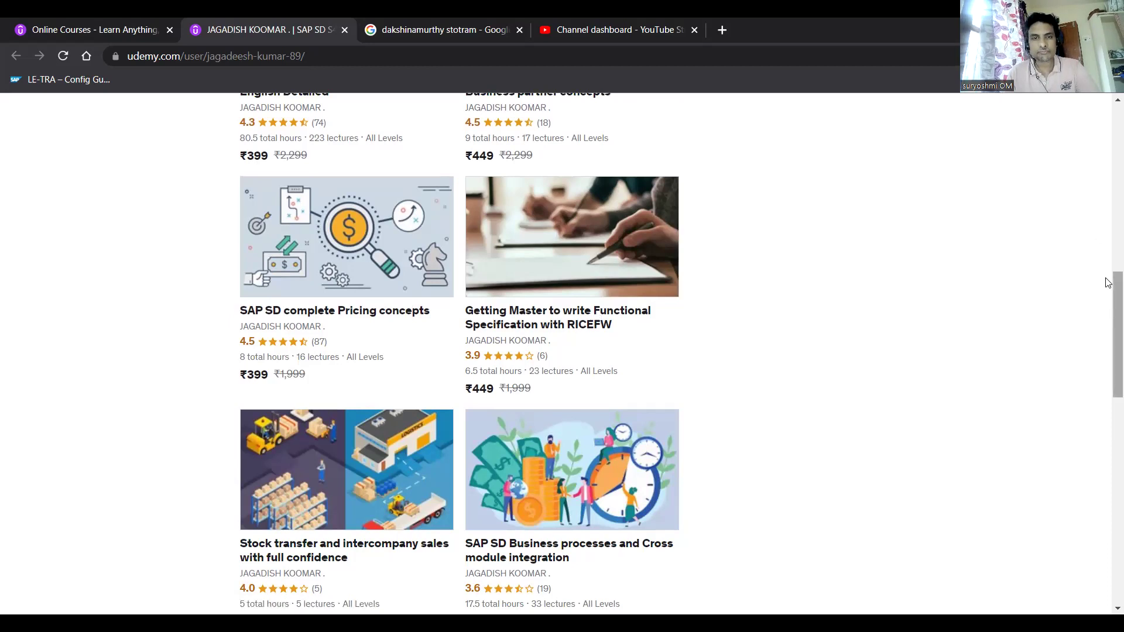
pyautogui.moveTo(1108, 283); pyautogui.dragTo(1108, 296)
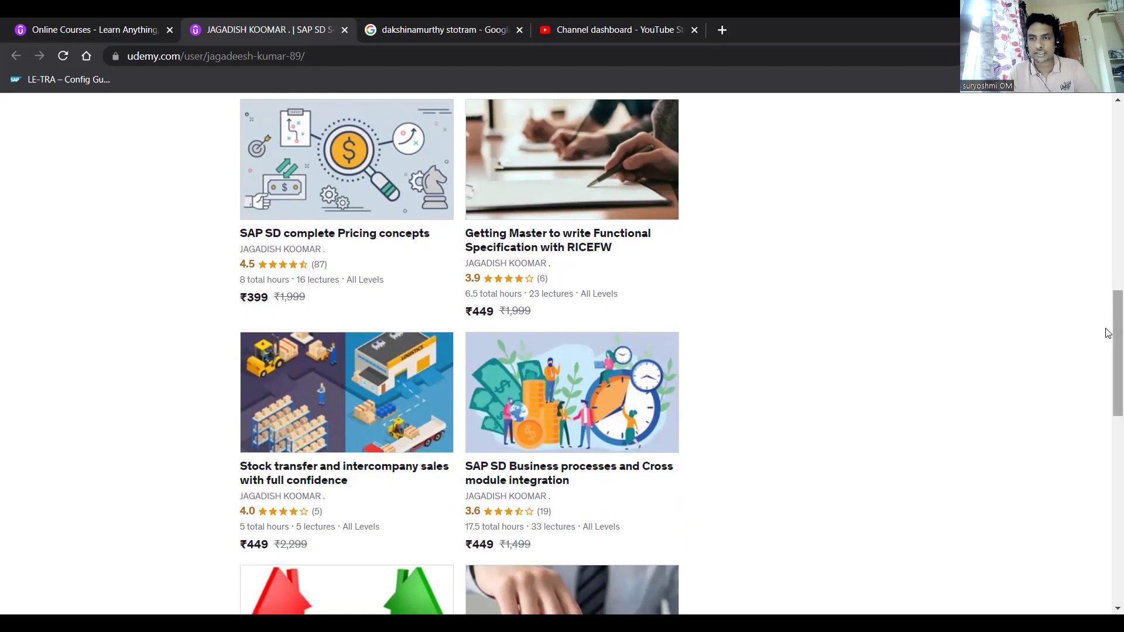
pyautogui.moveTo(1106, 330); pyautogui.dragTo(1108, 386)
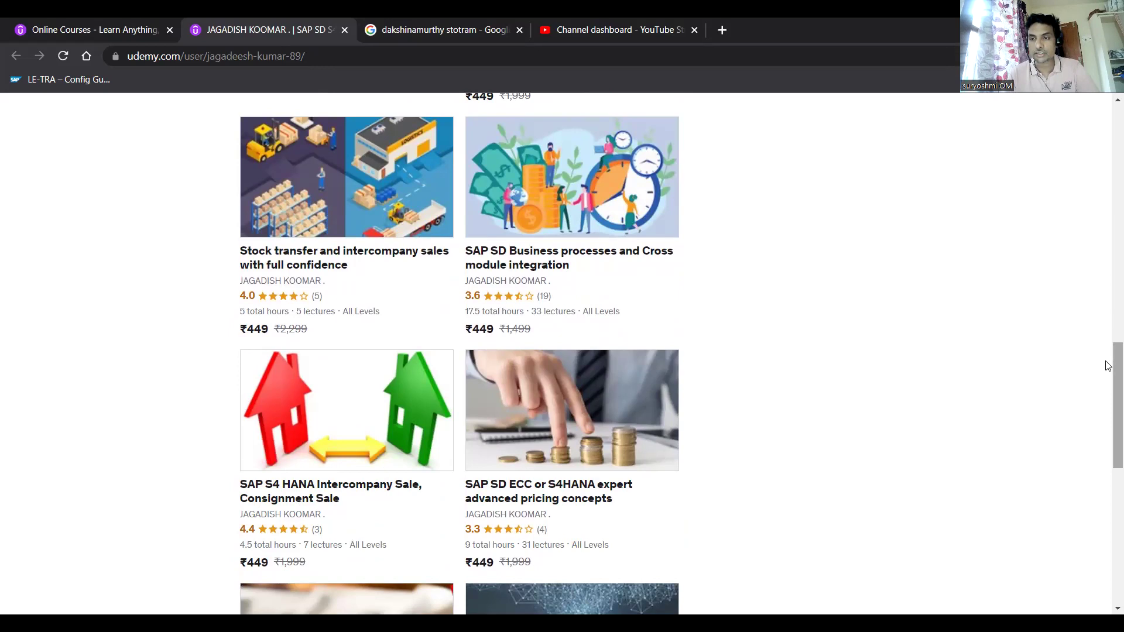
pyautogui.moveTo(1111, 363); pyautogui.dragTo(1108, 419)
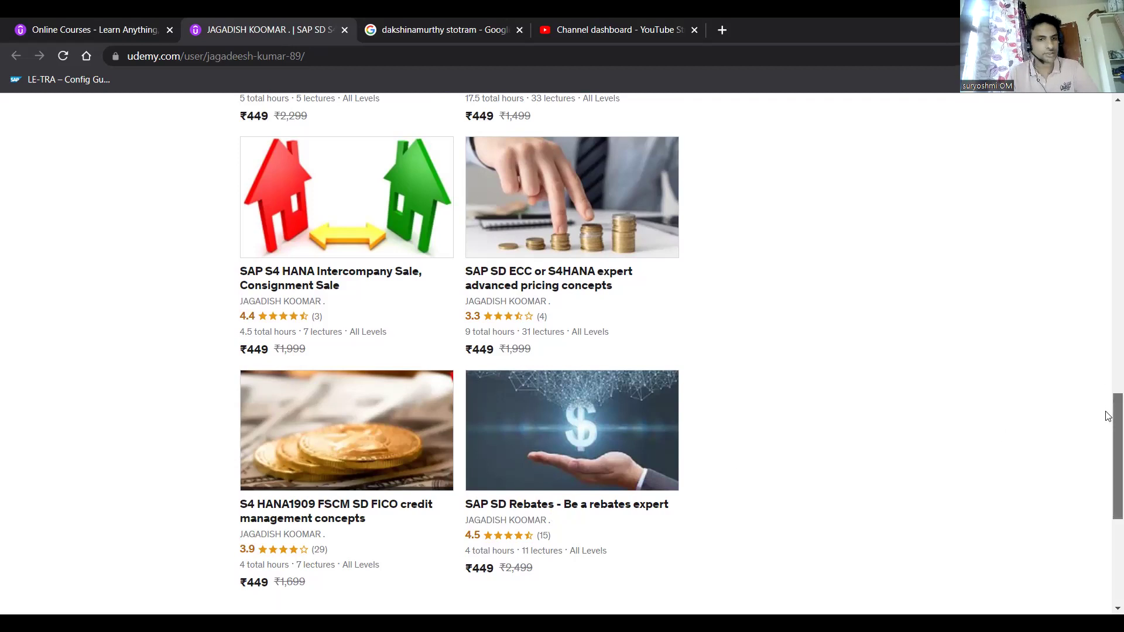
pyautogui.scroll(5, 1107, 363)
pyautogui.scroll(5, 1106, 263)
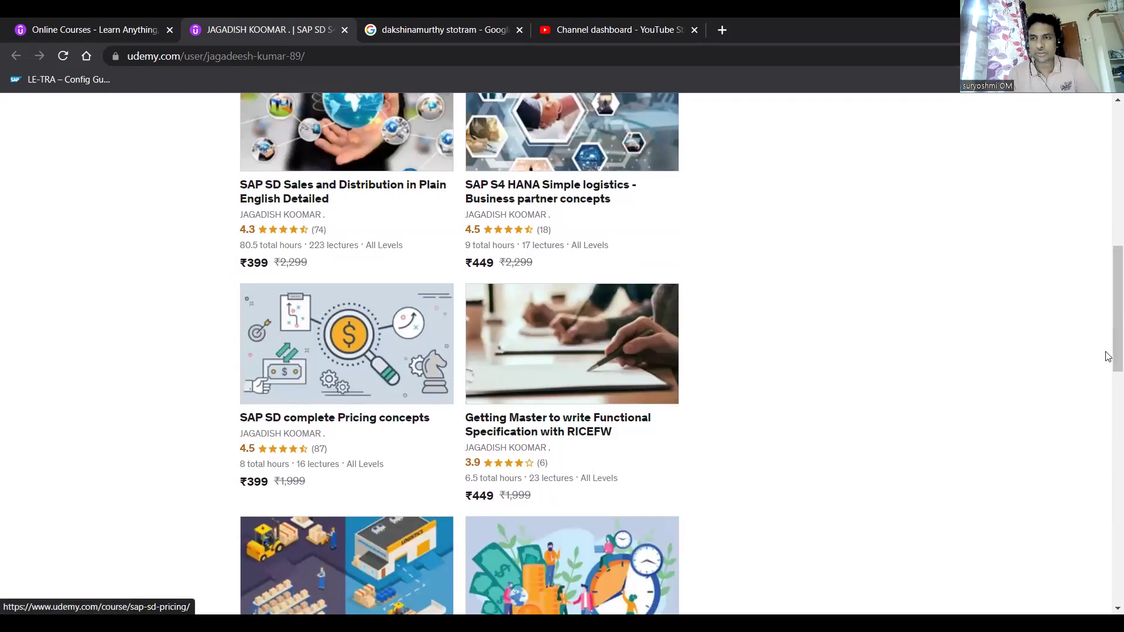
pyautogui.moveTo(1109, 352); pyautogui.dragTo(1109, 576)
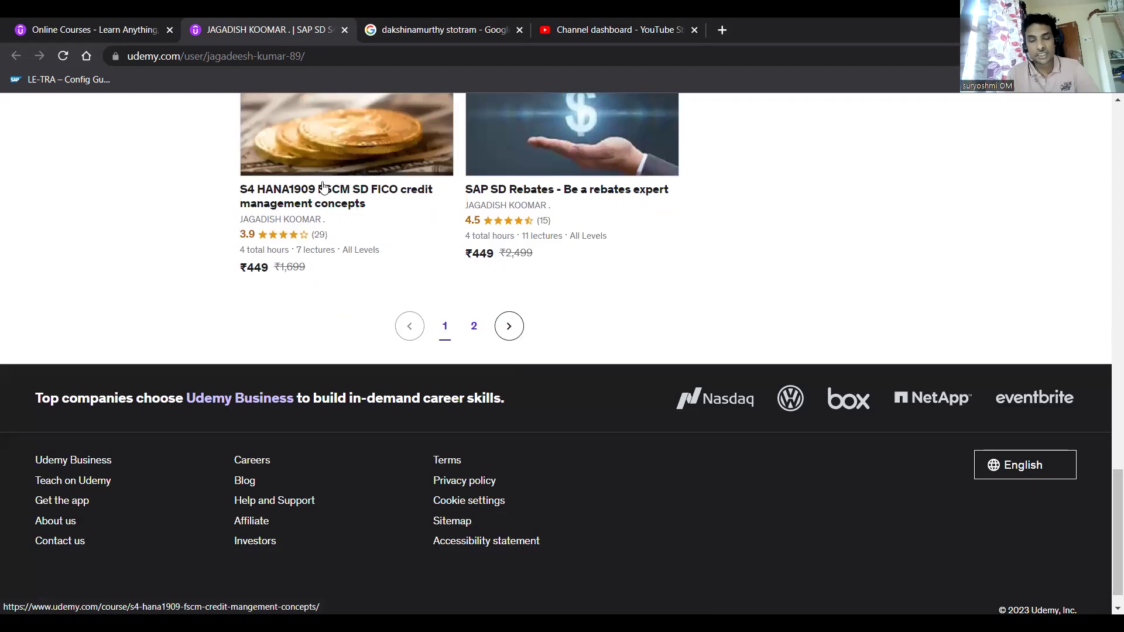
# Step: Switch the course list to page 2, return to the top and dismiss the profile menu
pyautogui.click(475, 330)
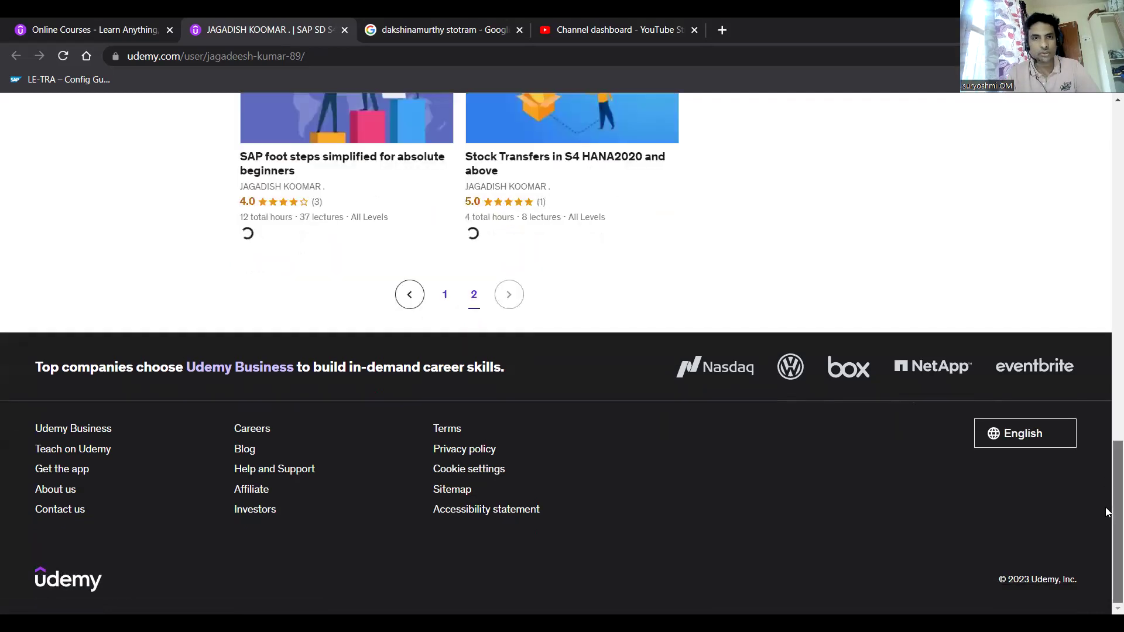
pyautogui.scroll(4, 1105, 439)
pyautogui.scroll(3, 662, 487)
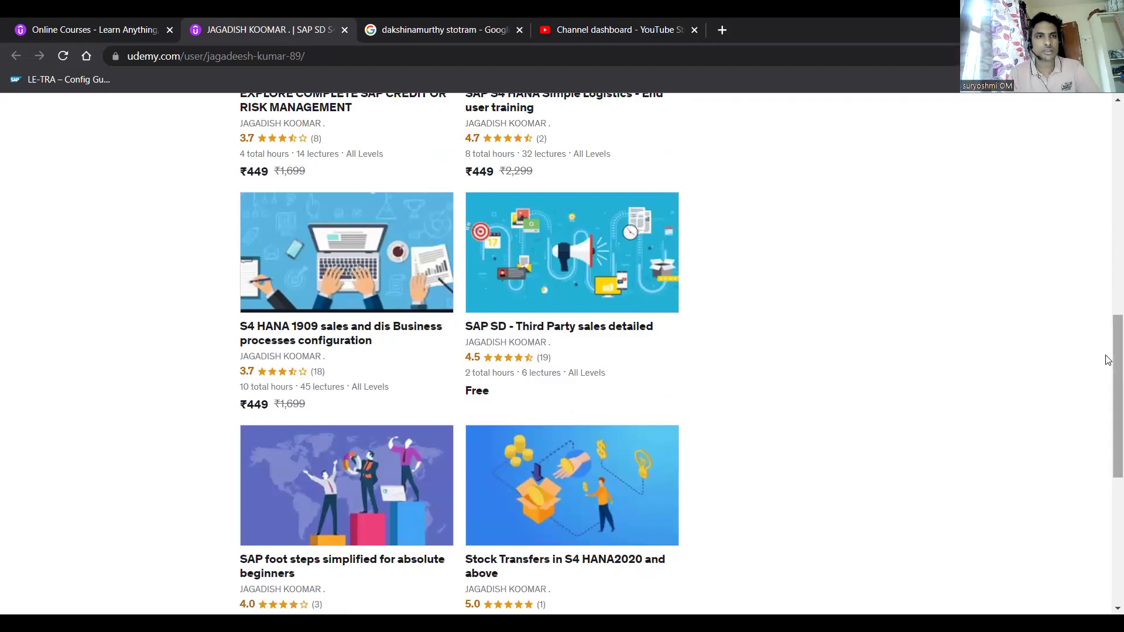
pyautogui.moveTo(1108, 357); pyautogui.dragTo(1108, 275)
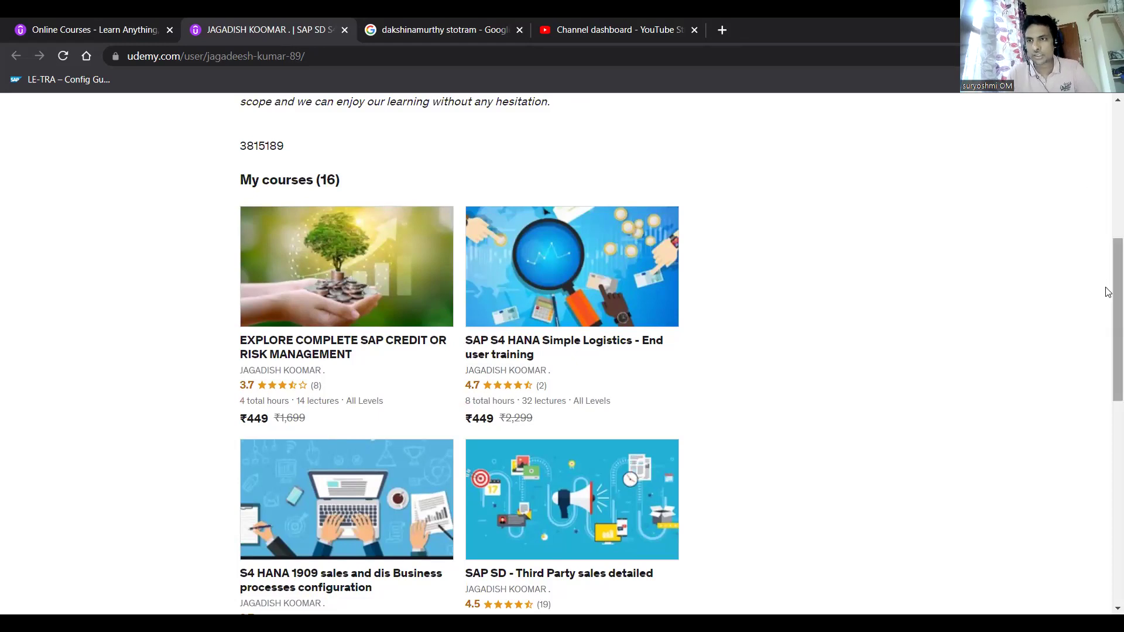
pyautogui.moveTo(1106, 294); pyautogui.dragTo(1108, 148)
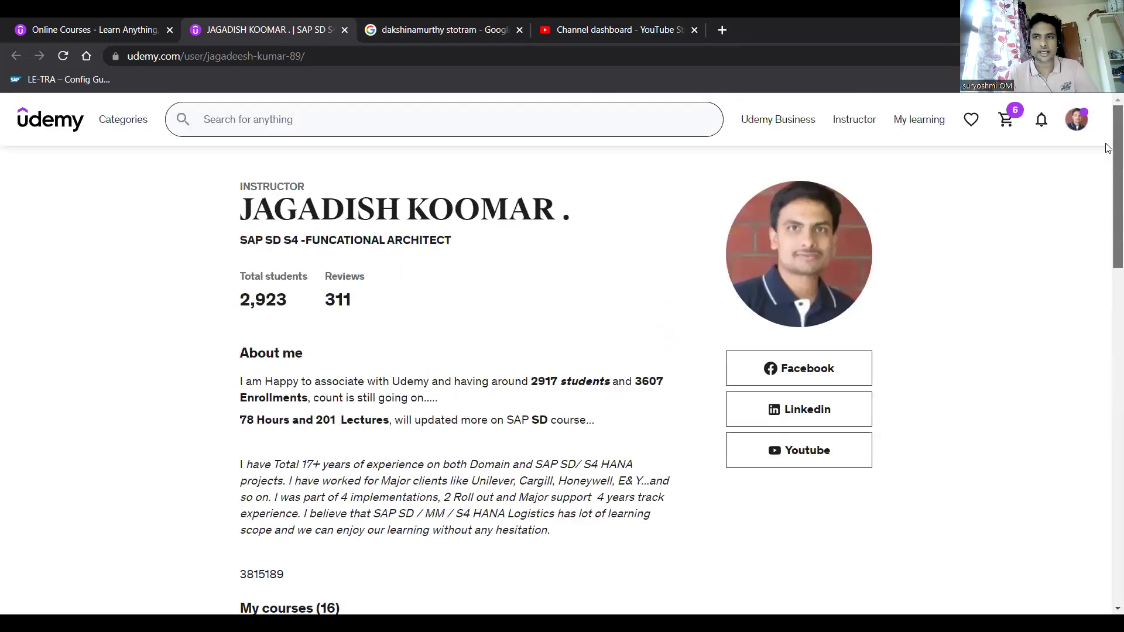
pyautogui.moveTo(1077, 125)
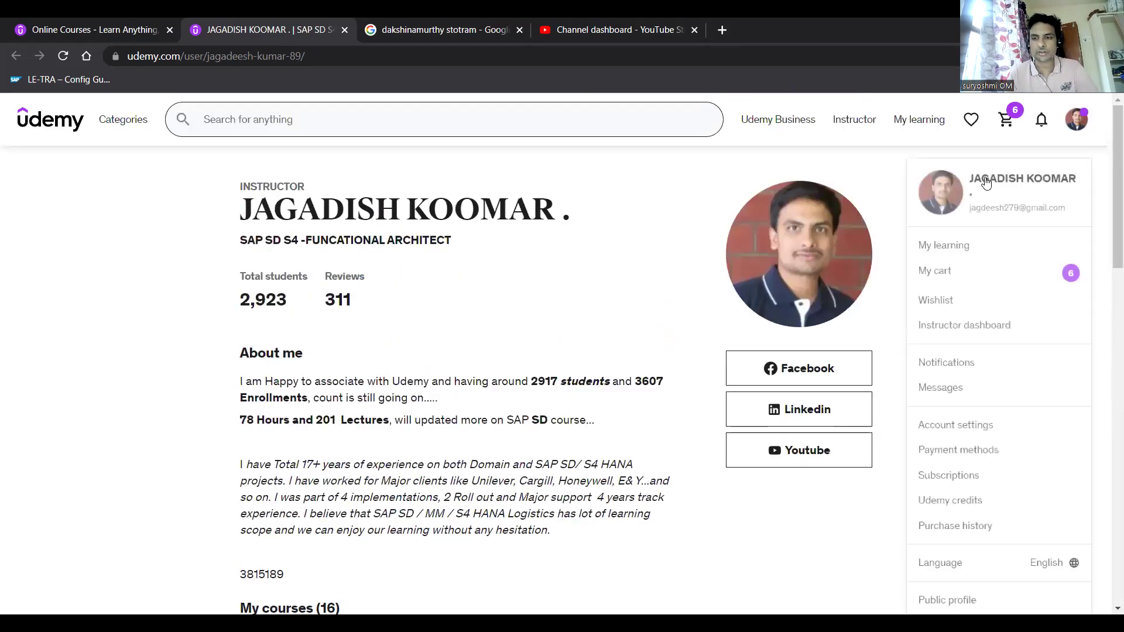
pyautogui.click(1024, 284)
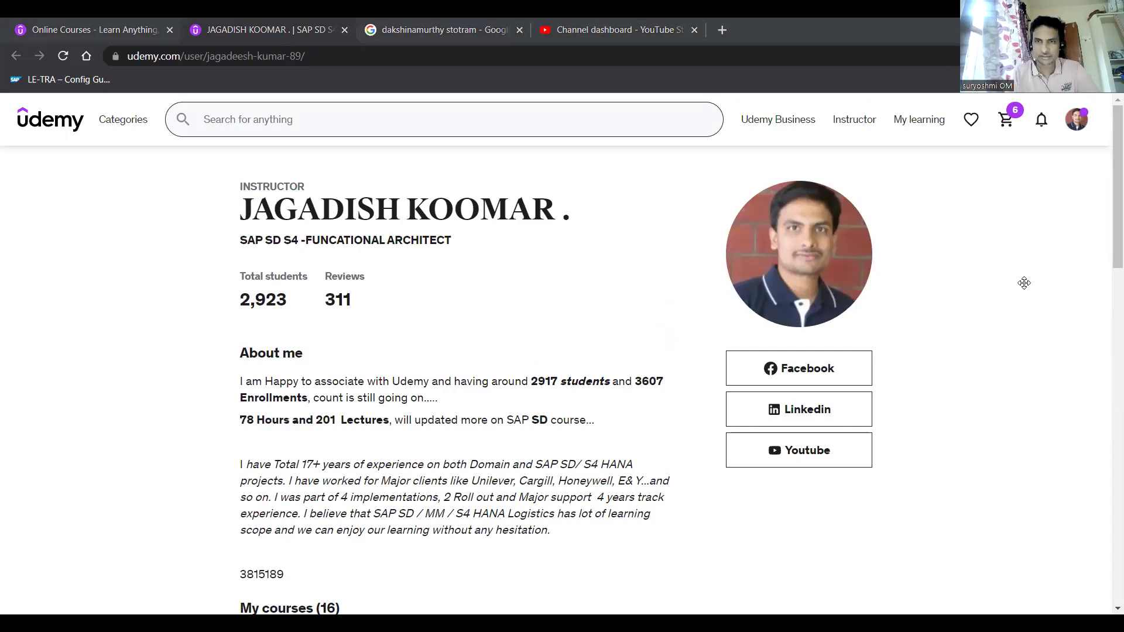